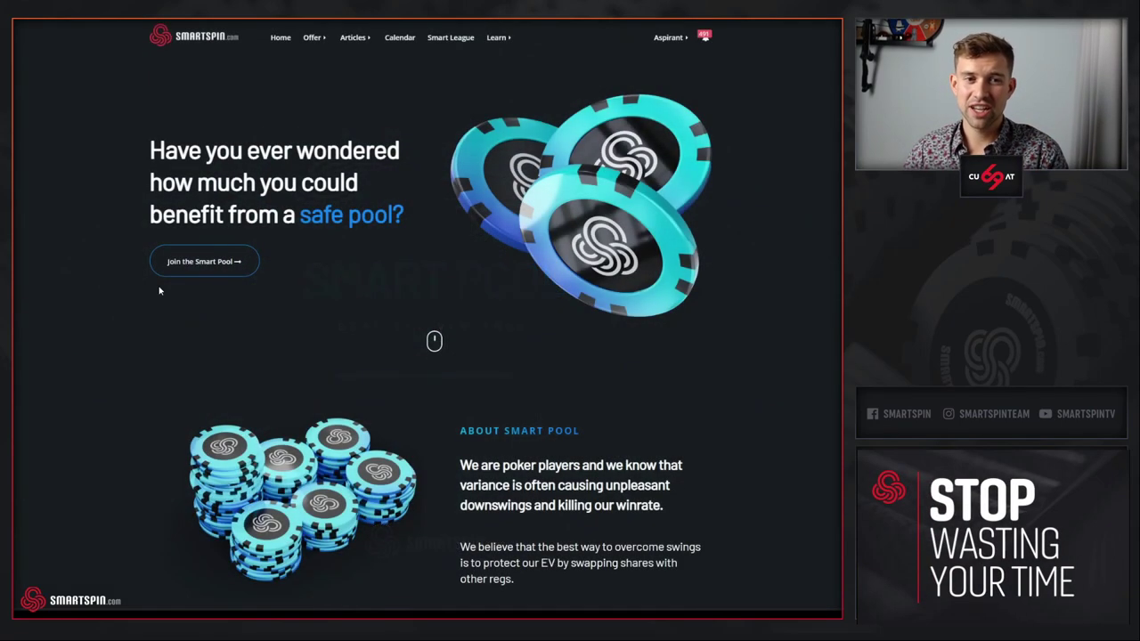
# - Enter 1000 as the average buy-in and 350 as the monthly volume, then proceed
pyautogui.click(185, 270)
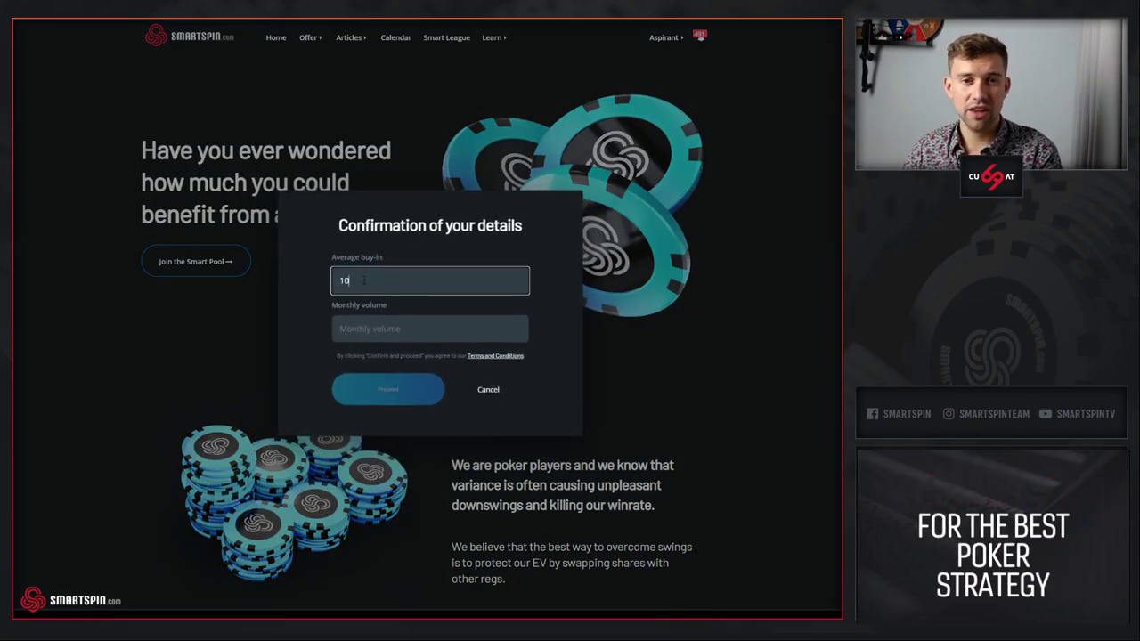
pyautogui.press('Tab')
pyautogui.write('350')
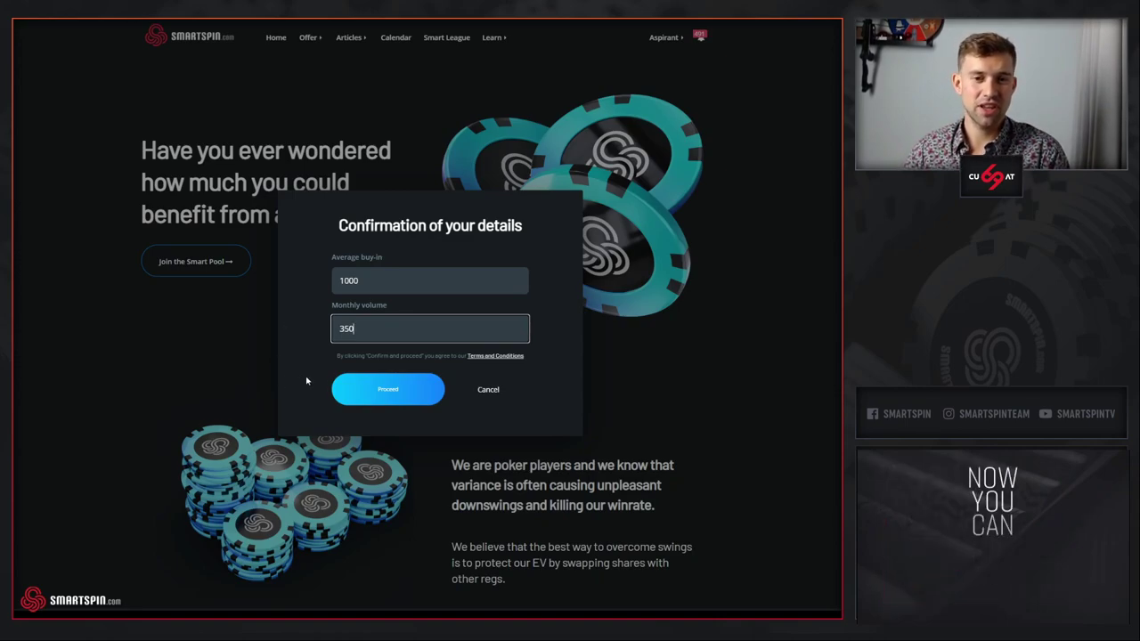
pyautogui.click(365, 400)
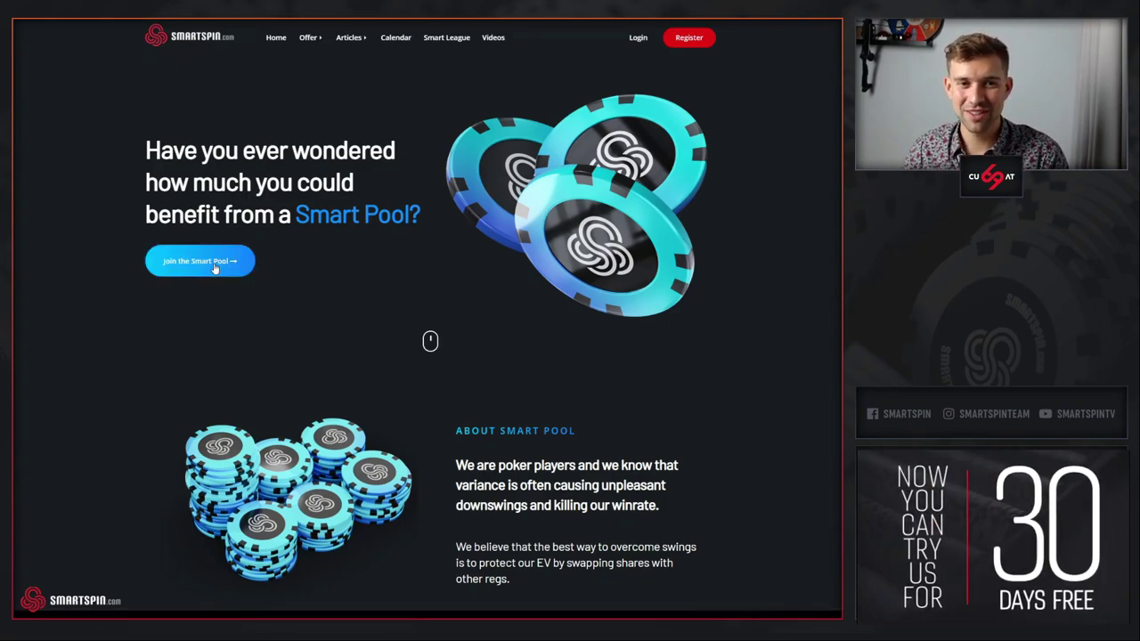
# - Bring up the Create a Smart Pool Account registration form and scroll down through it
pyautogui.click(214, 262)
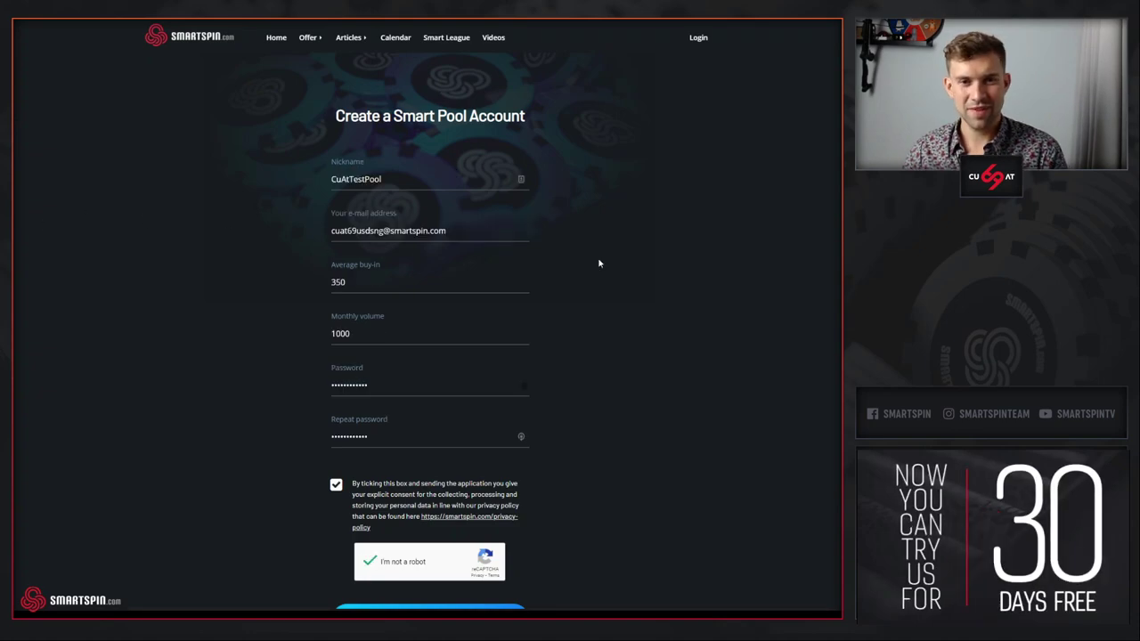
pyautogui.scroll(-1, 600, 263)
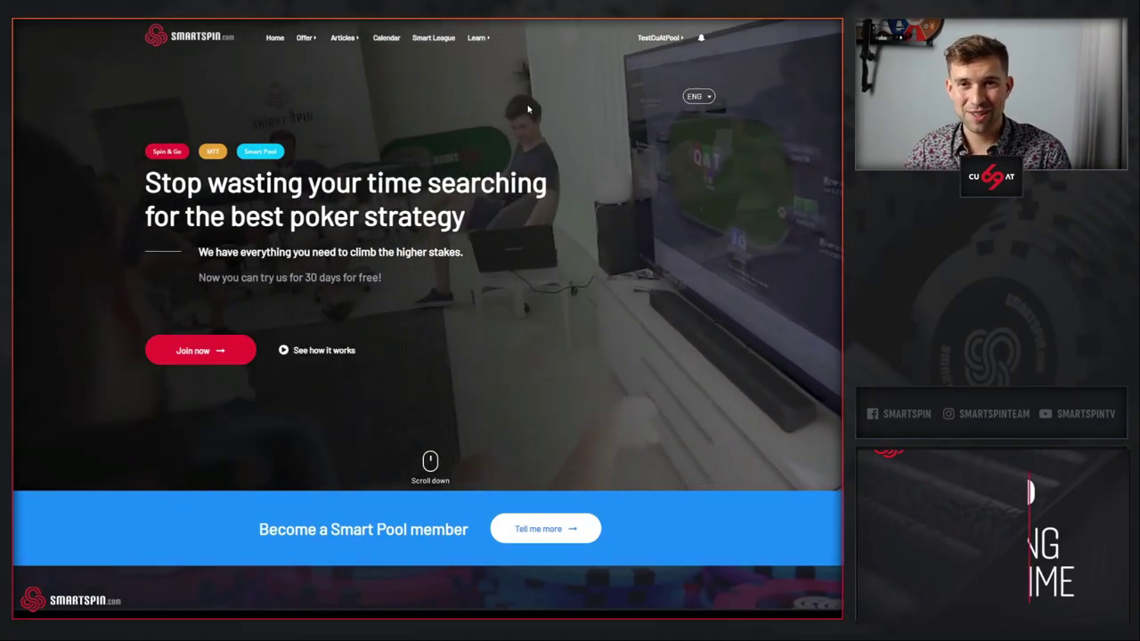
# - From the account menu, reach the dashboard and go to the SmartPool Introduction page
pyautogui.click(659, 38)
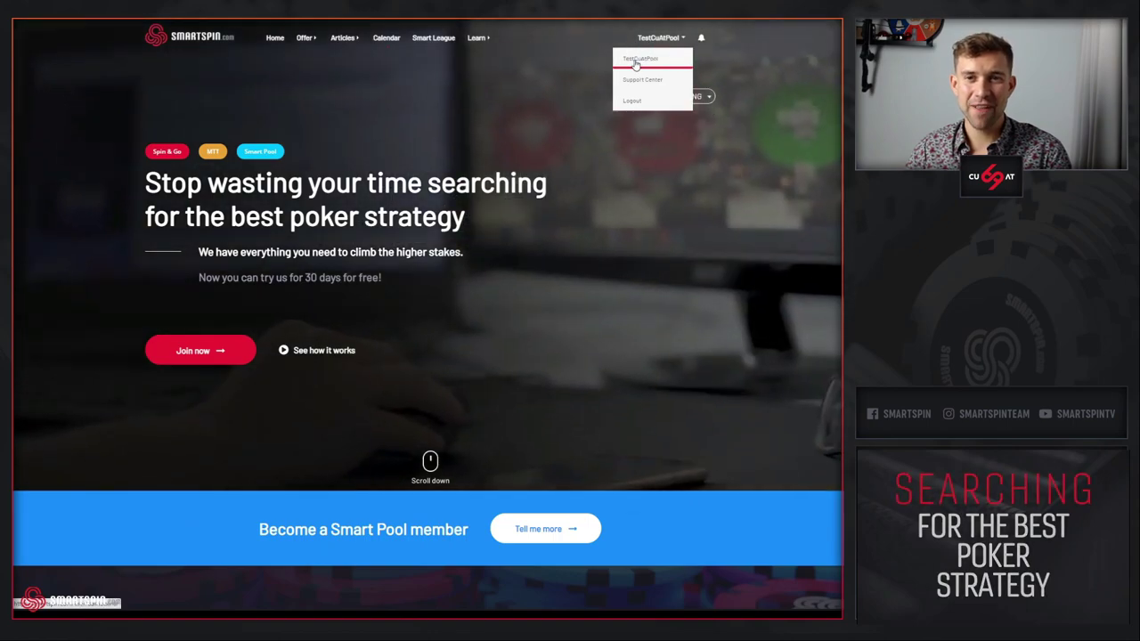
pyautogui.click(636, 60)
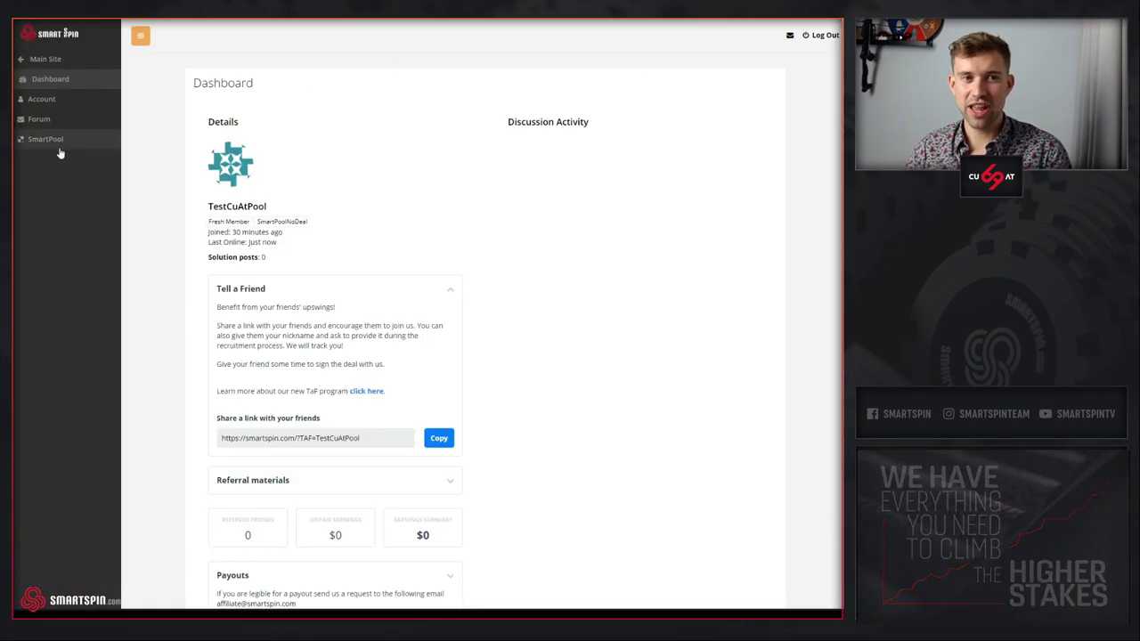
pyautogui.click(46, 144)
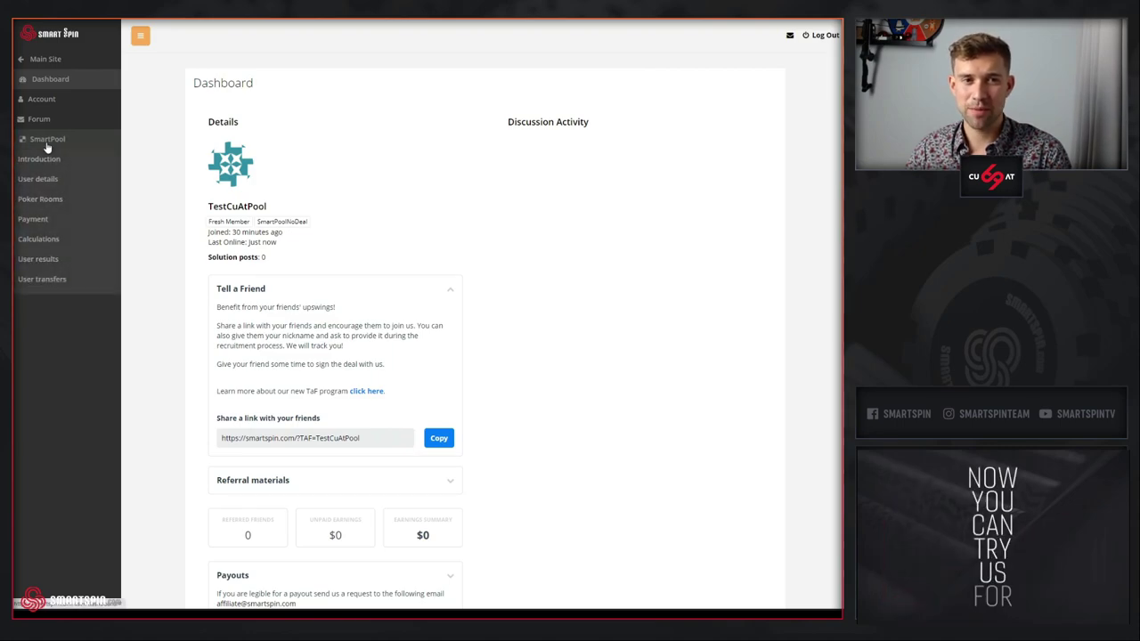
pyautogui.click(53, 162)
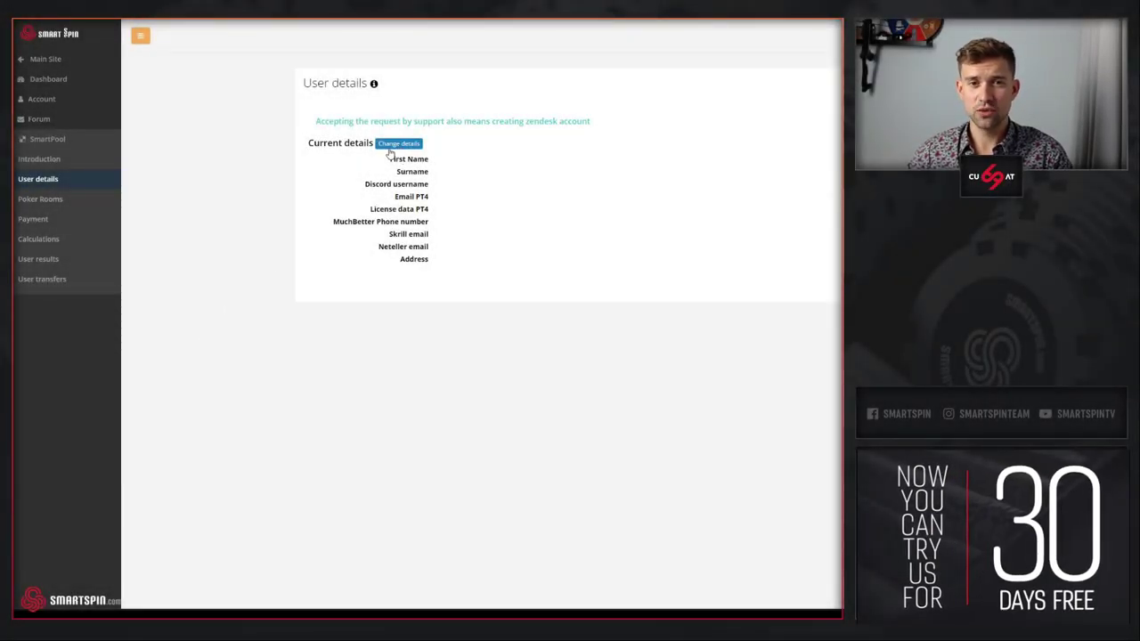
# - Fill in the personal data change form and confirm the change request
pyautogui.click(387, 148)
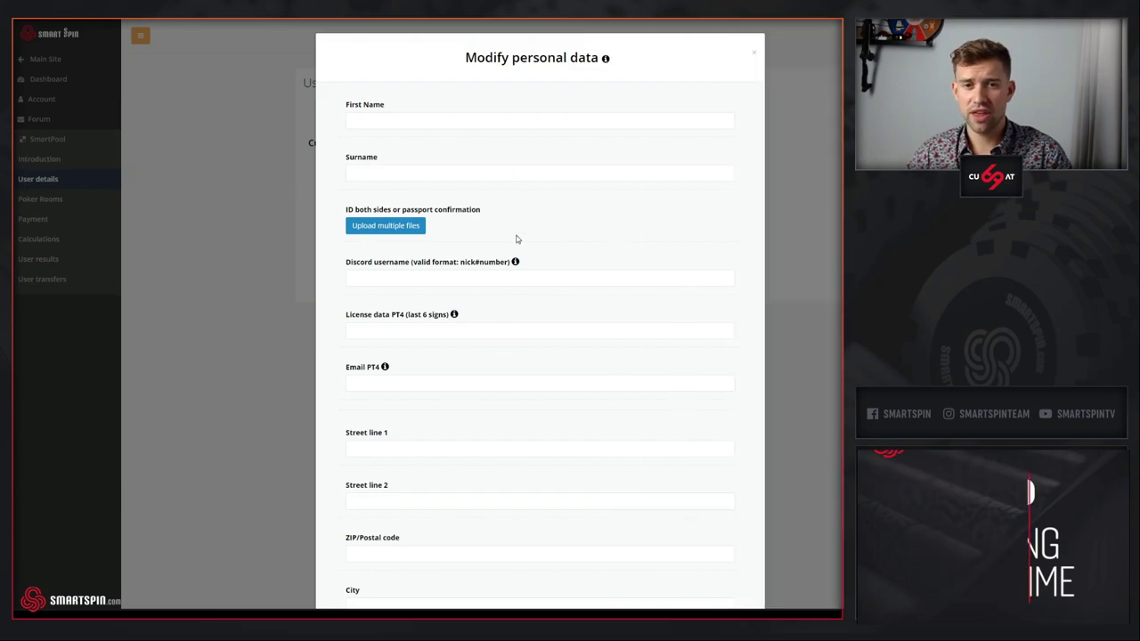
pyautogui.moveTo(516, 263)
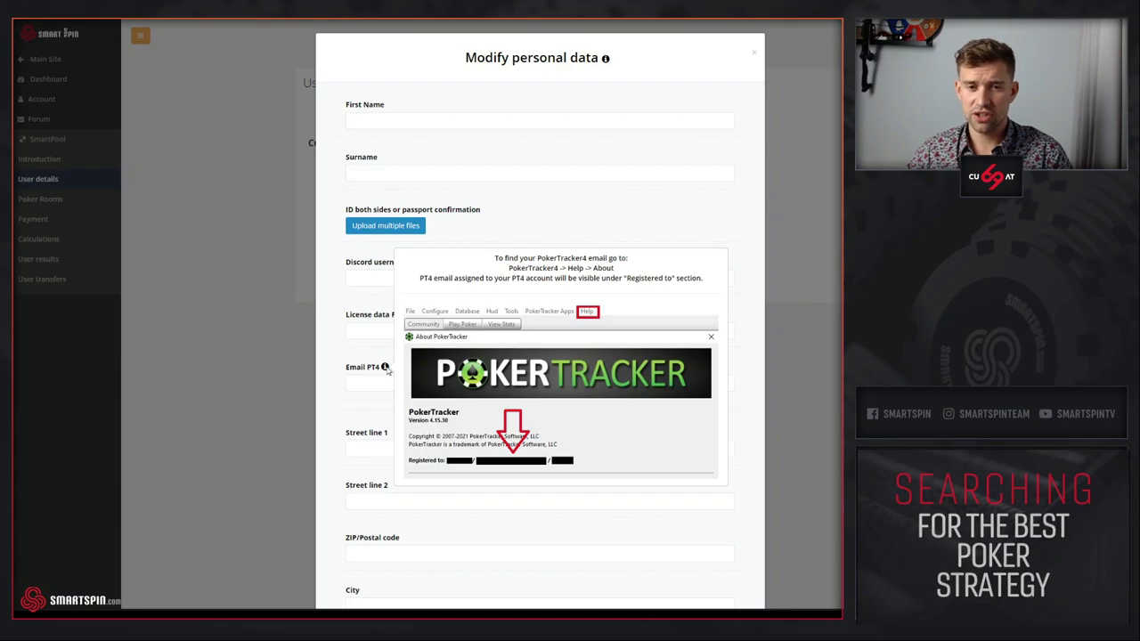
pyautogui.scroll(-3, 389, 402)
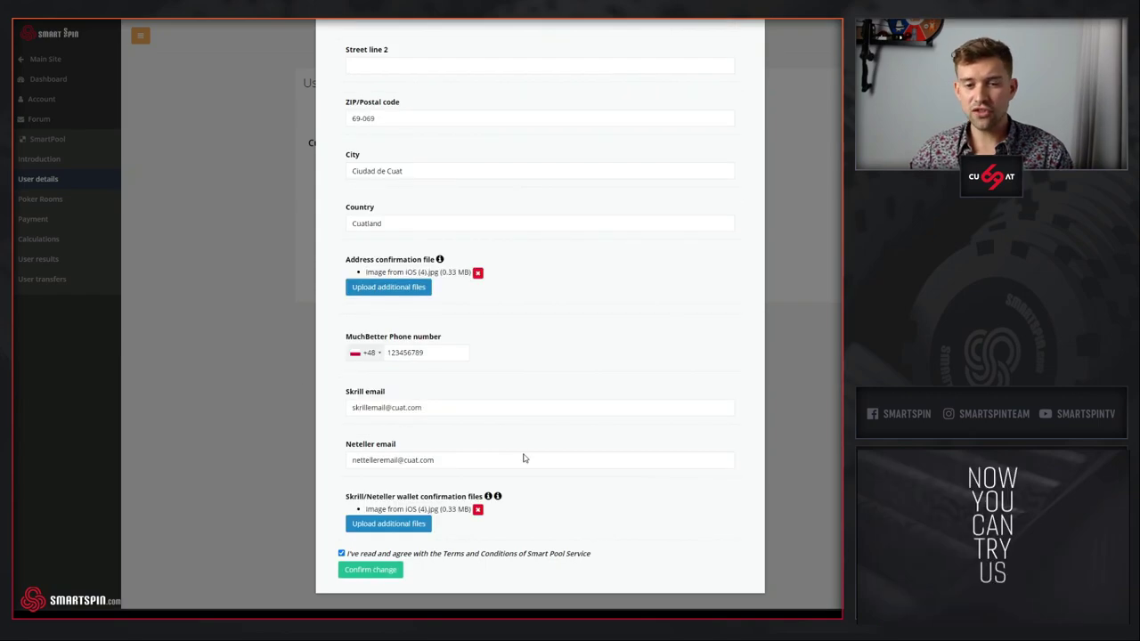
pyautogui.scroll(1, 595, 453)
pyautogui.scroll(-1, 592, 449)
pyautogui.scroll(-1, 592, 448)
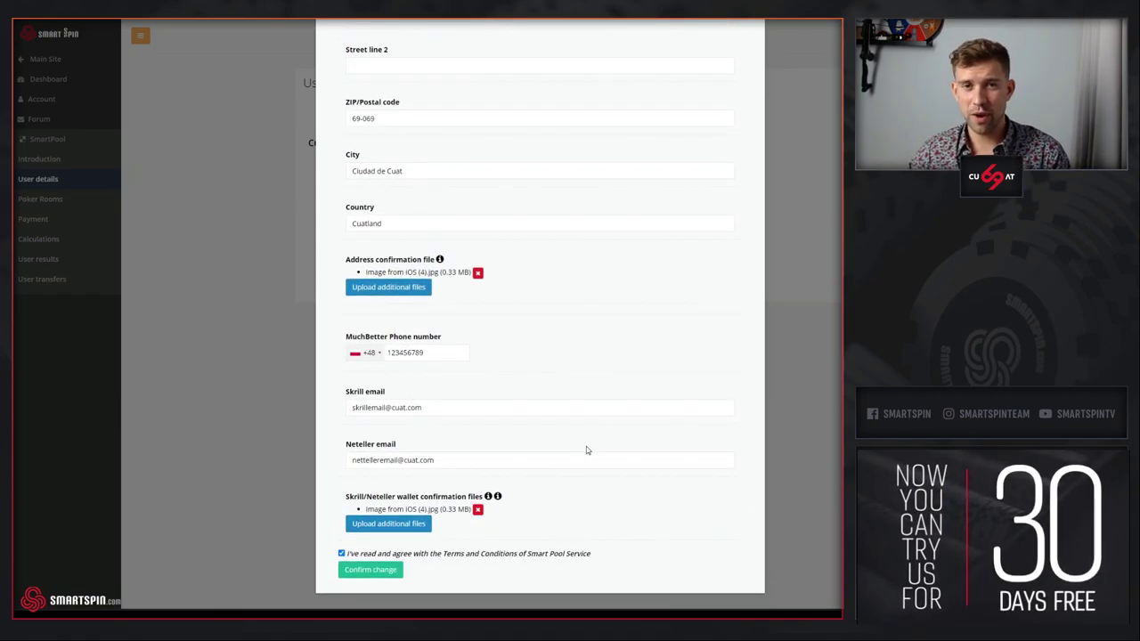
pyautogui.click(368, 570)
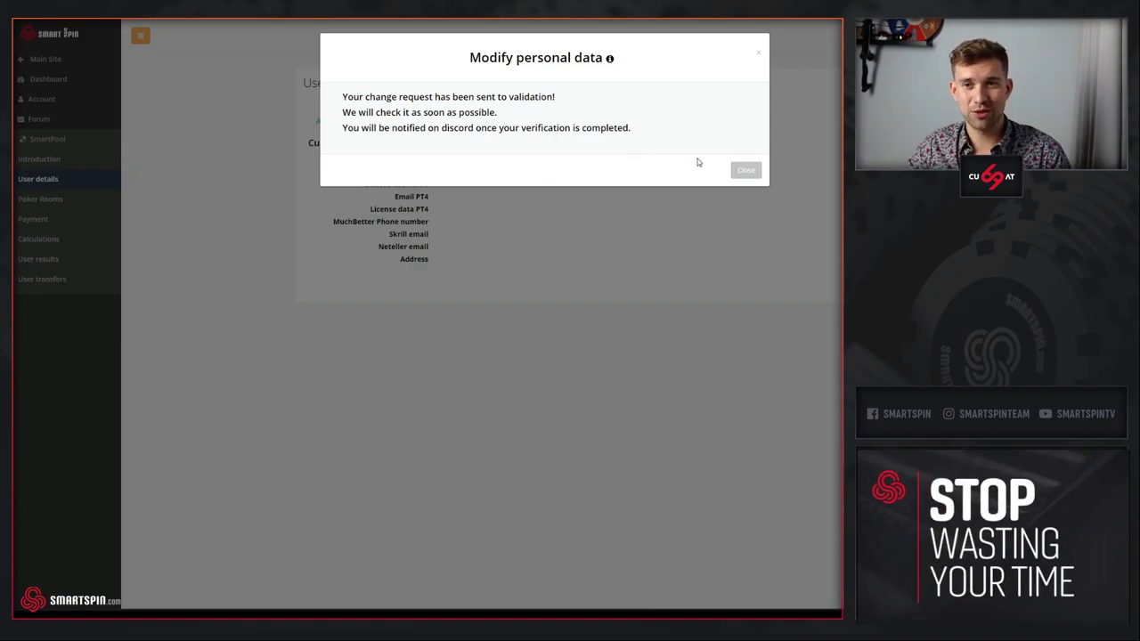
# - Dismiss the change-request confirmation and highlight the notice awaiting administrator approval
pyautogui.click(746, 171)
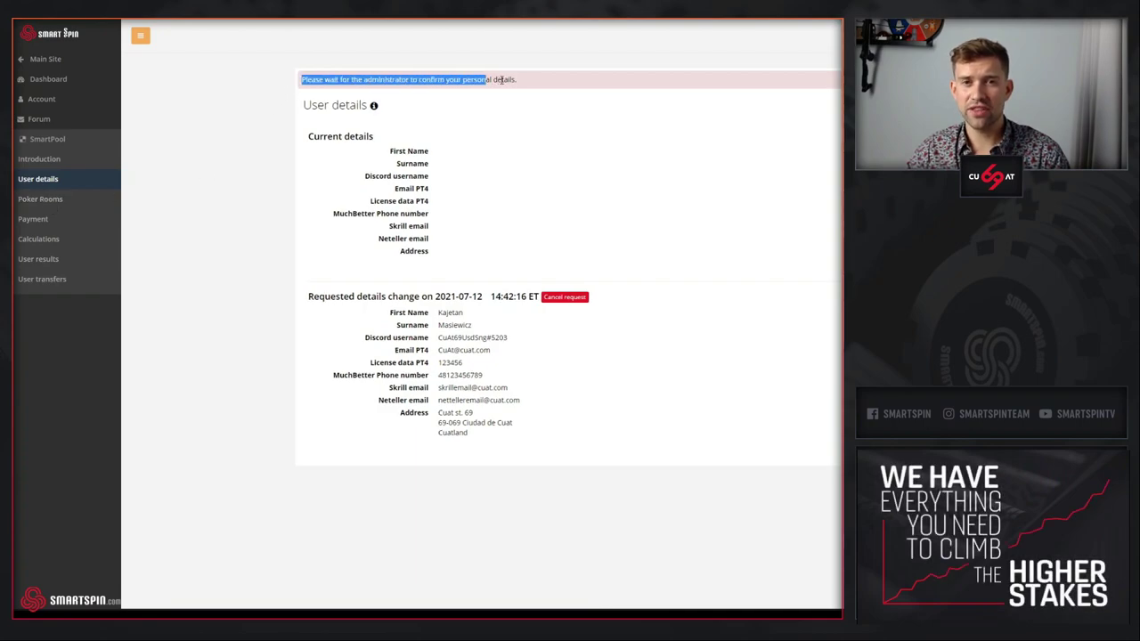
pyautogui.moveTo(503, 80); pyautogui.dragTo(547, 84)
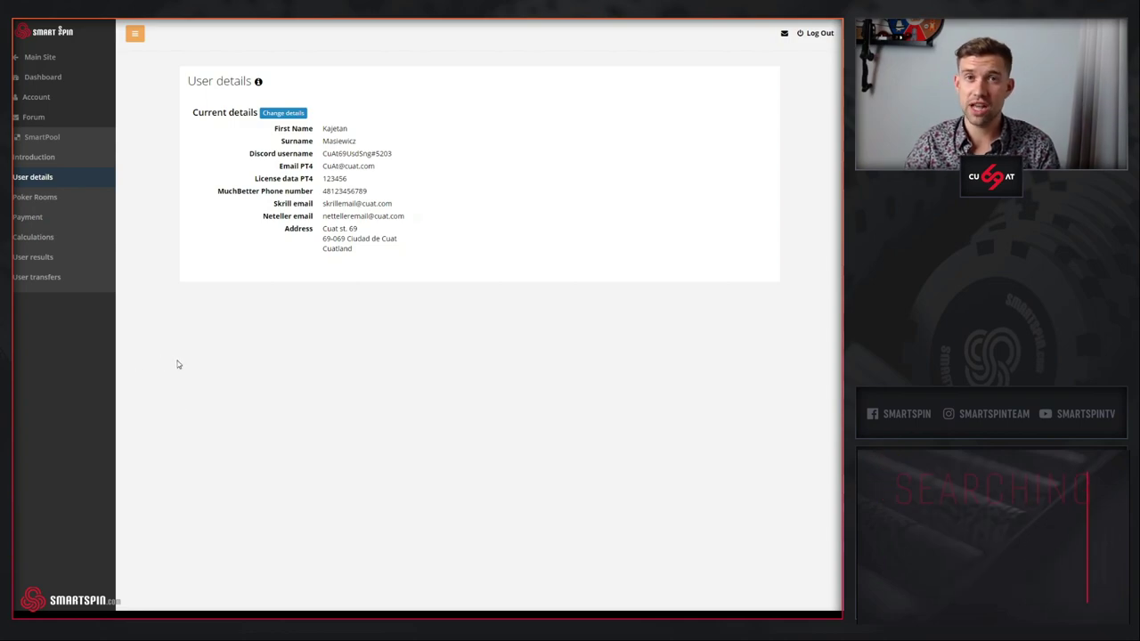
# - Edit the Skrill email address, agree to the terms, submit the change and close the dialog
pyautogui.click(283, 116)
pyautogui.scroll(-3, 356, 225)
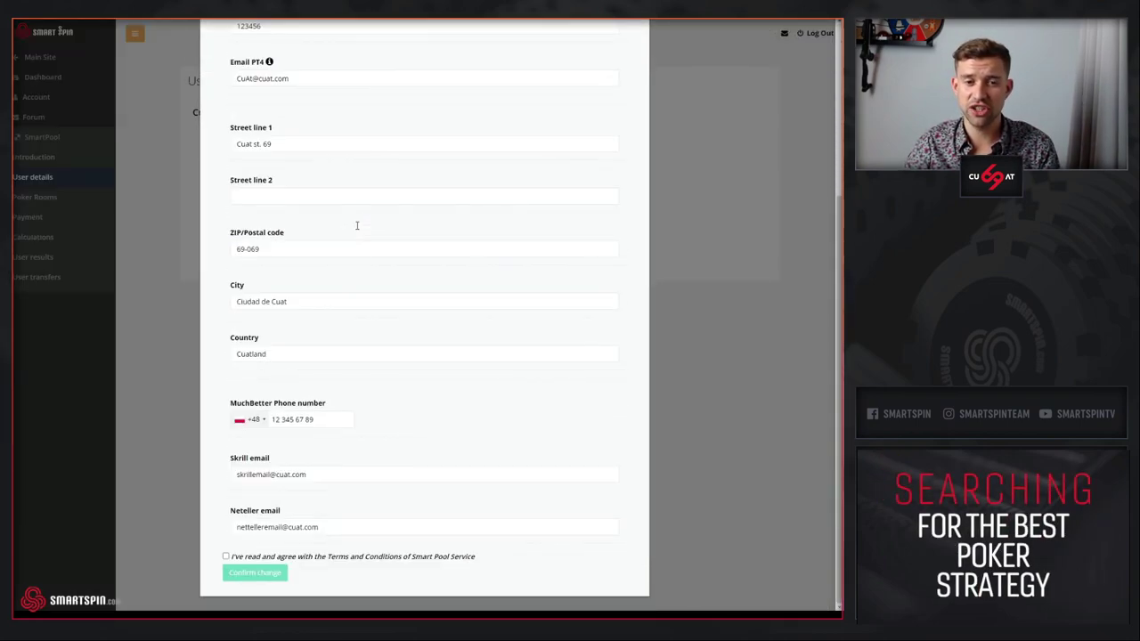
pyautogui.click(270, 474)
pyautogui.write('222')
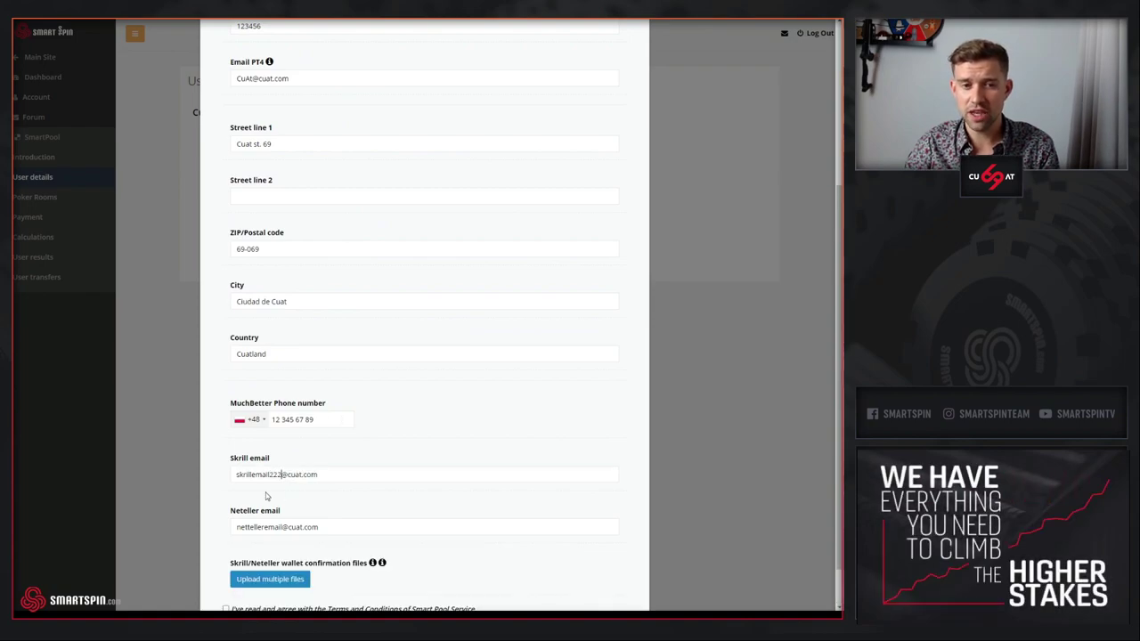
pyautogui.scroll(-1, 265, 496)
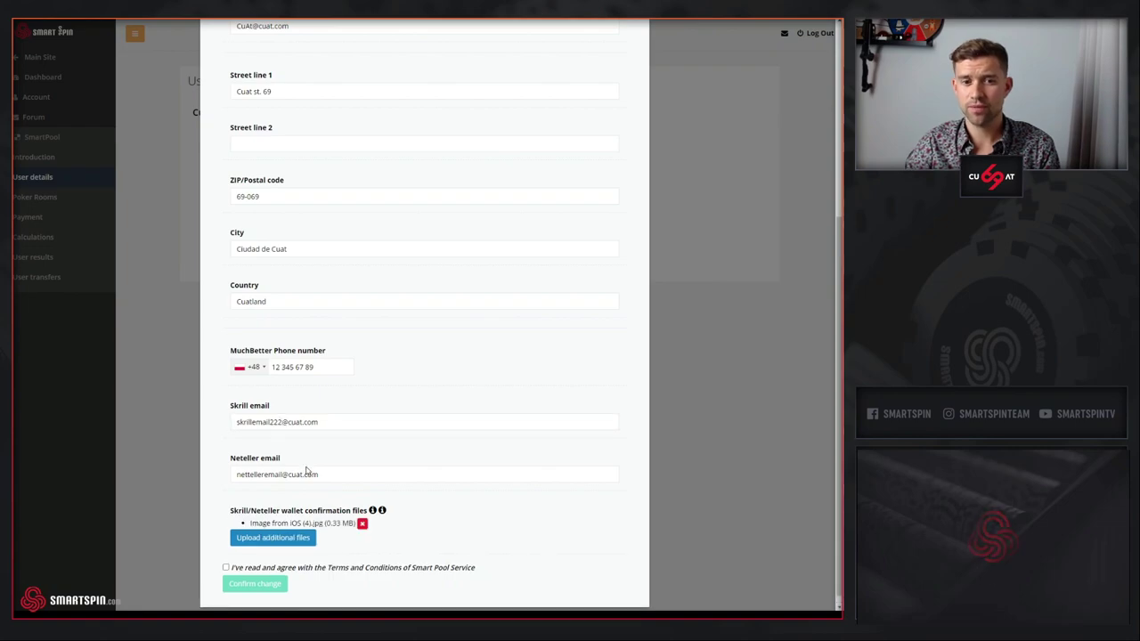
pyautogui.click(225, 567)
pyautogui.click(239, 584)
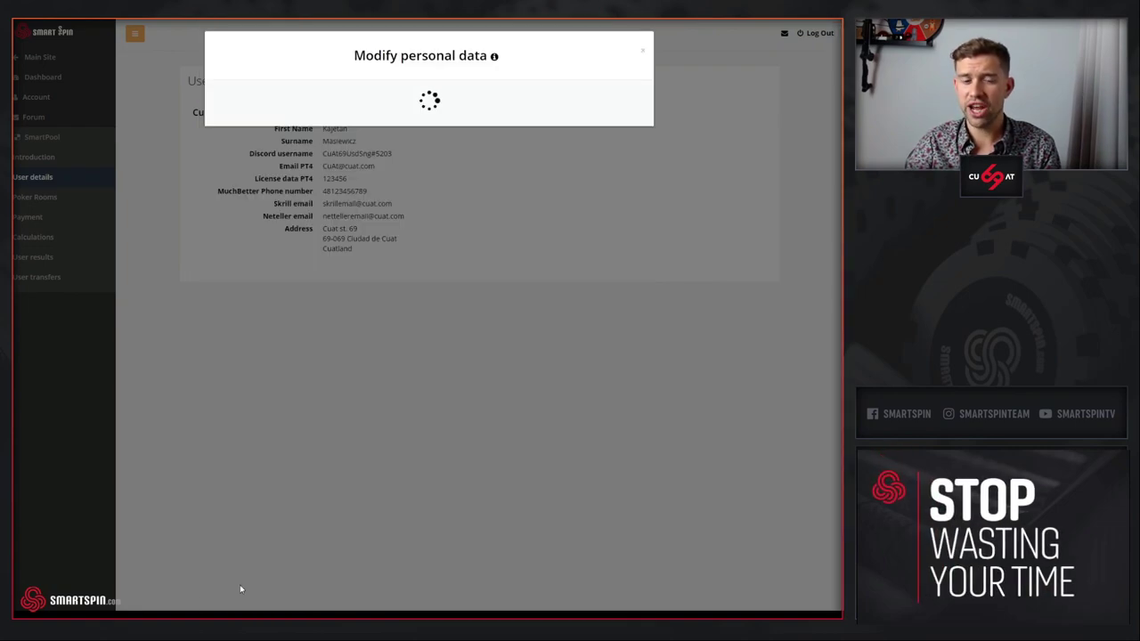
pyautogui.click(630, 169)
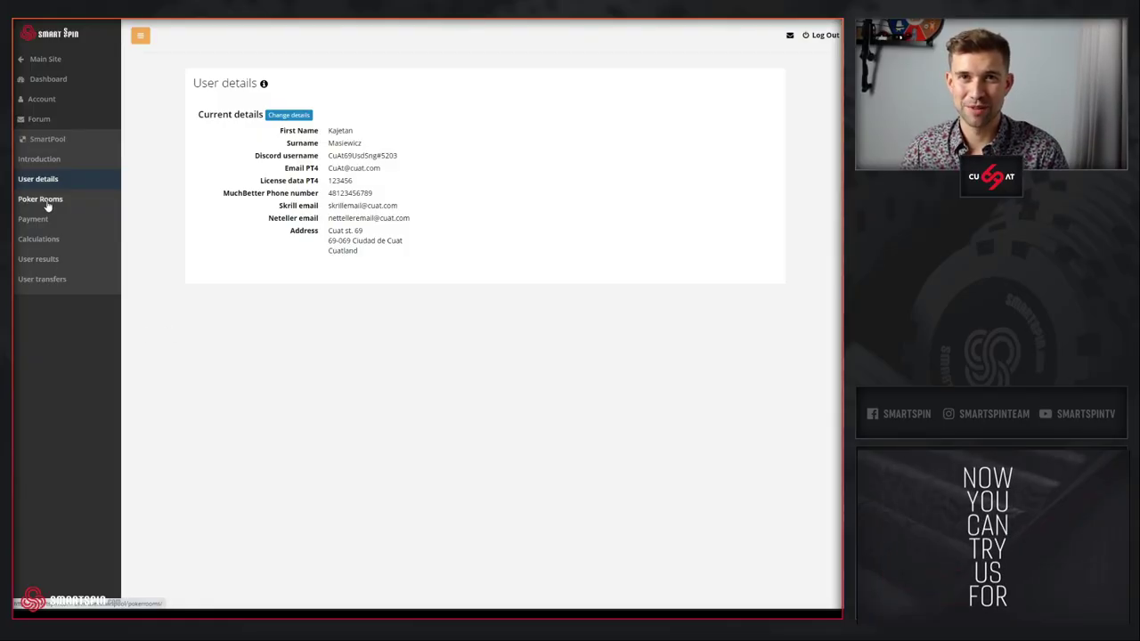
# - Go to the Poker Rooms page listing Pokerstars EU/COM, ES/FR/PT and IT awaiting validation
pyautogui.click(45, 200)
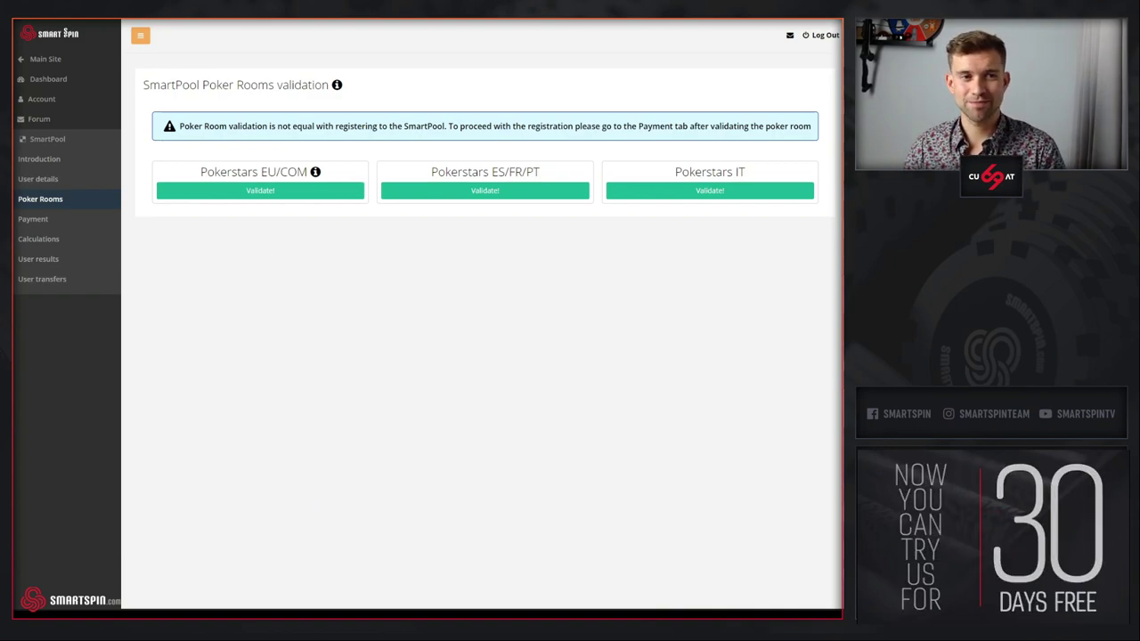
pyautogui.moveTo(336, 84)
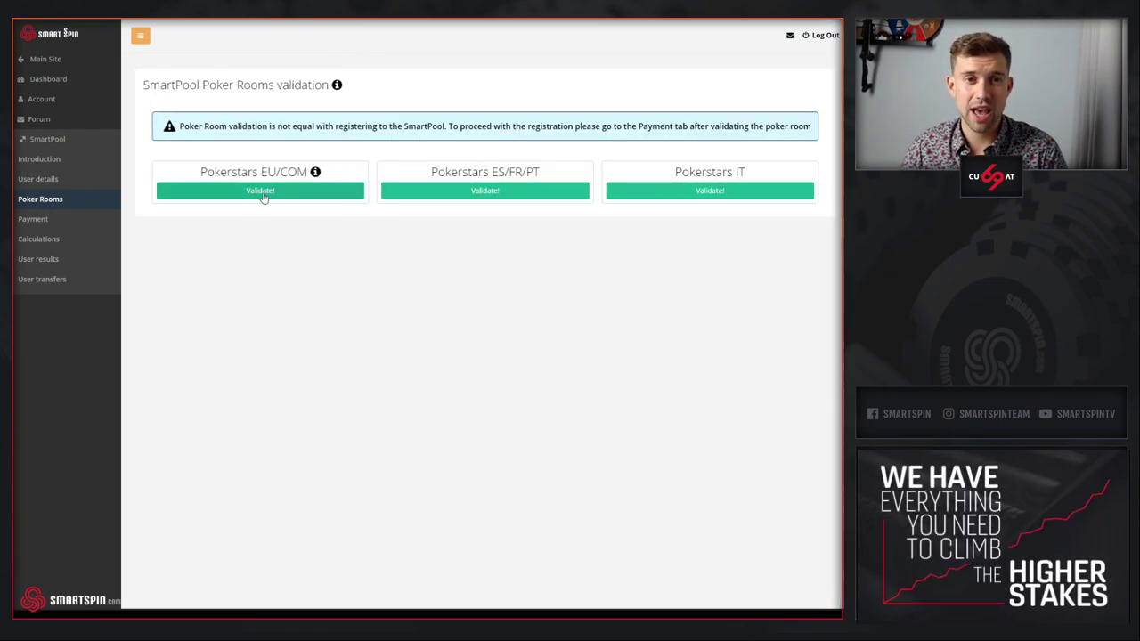
# - Validate Pokerstars EU/COM with the username, the pasted audit link and the confirmation file
pyautogui.click(255, 192)
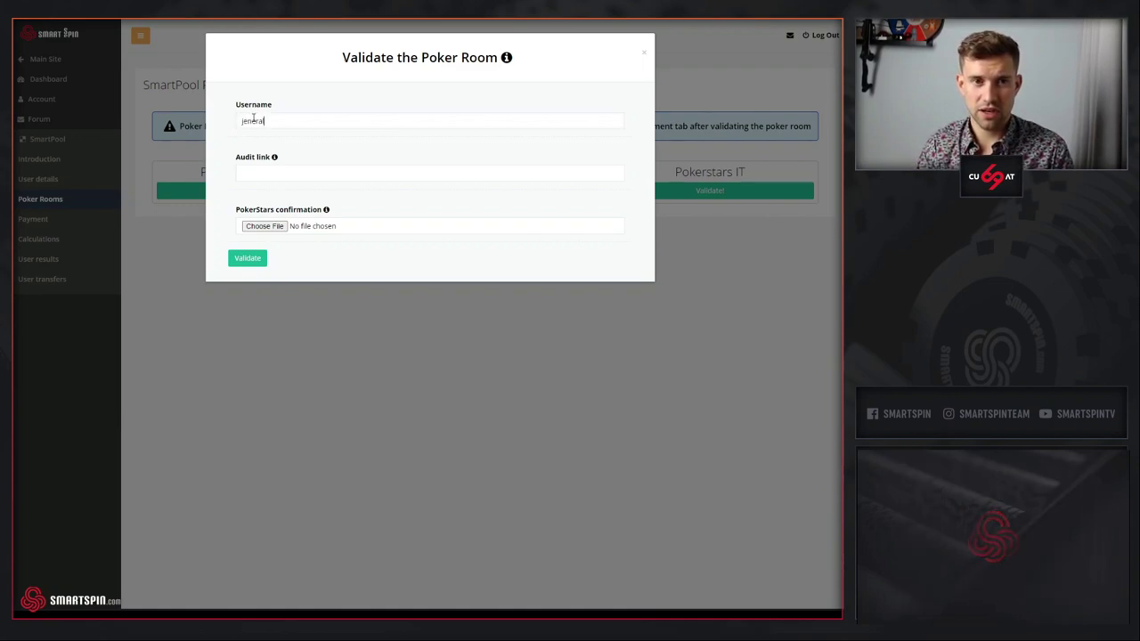
pyautogui.write('86')
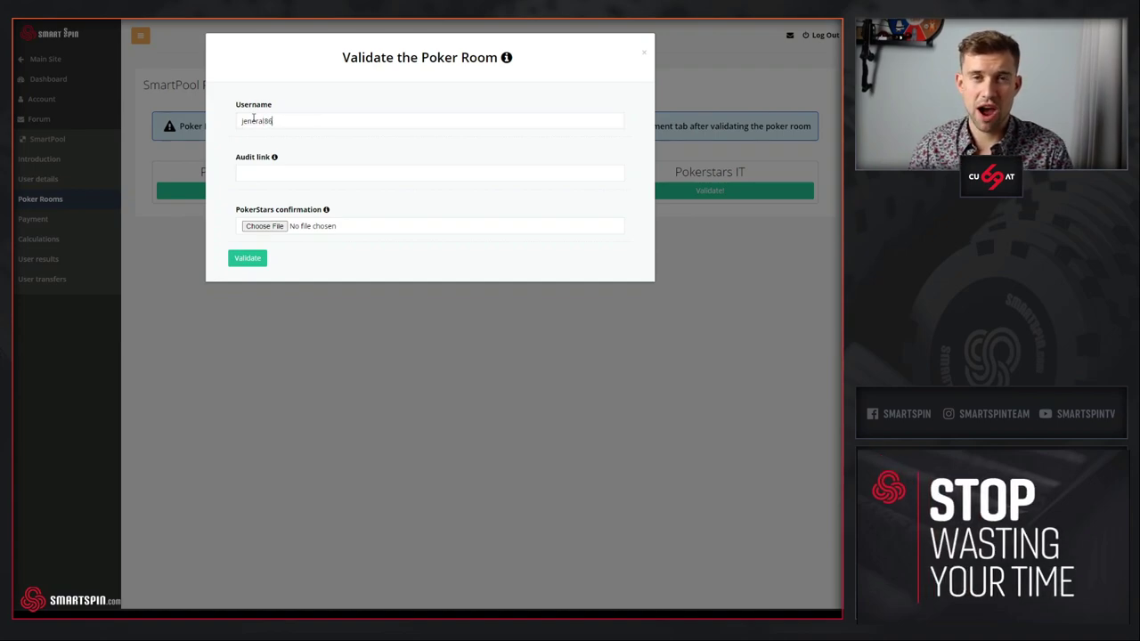
pyautogui.click(294, 167)
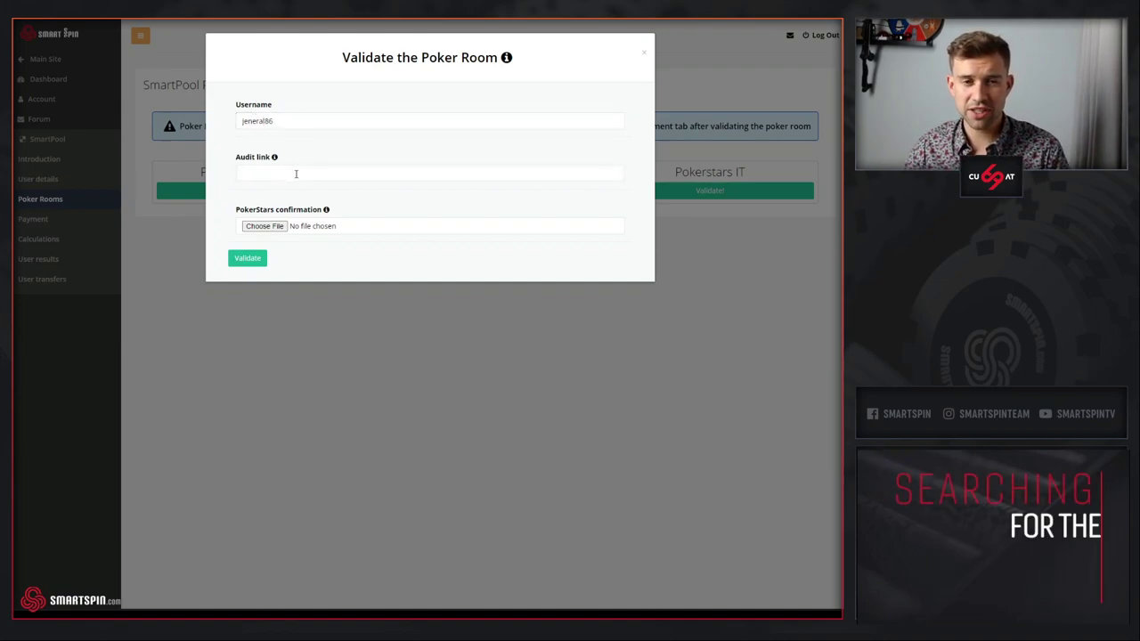
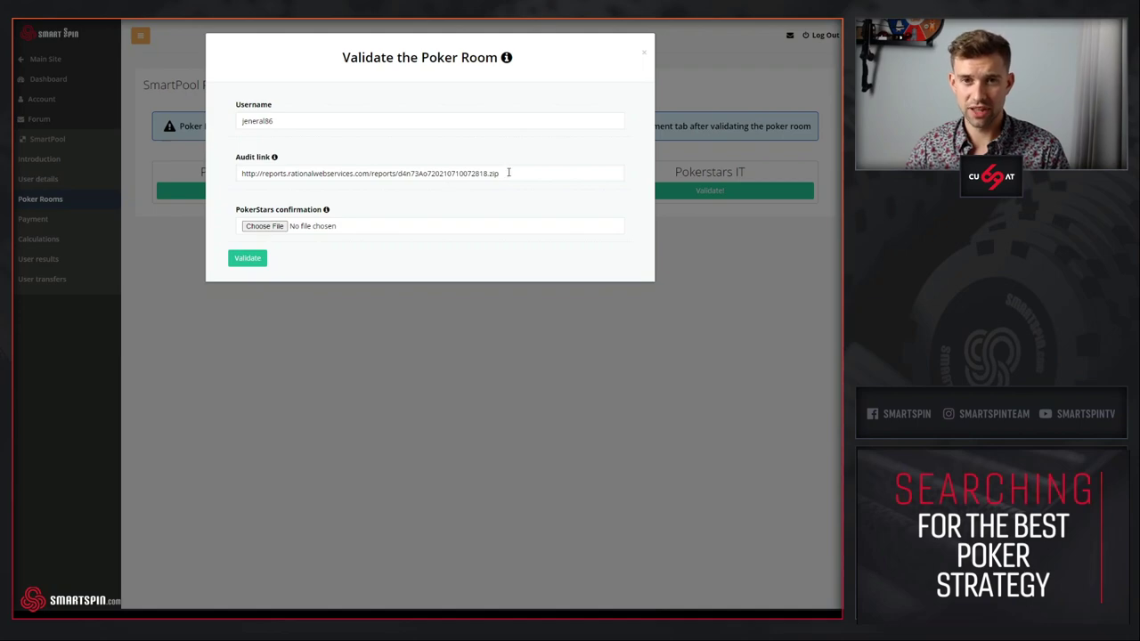
pyautogui.moveTo(506, 58)
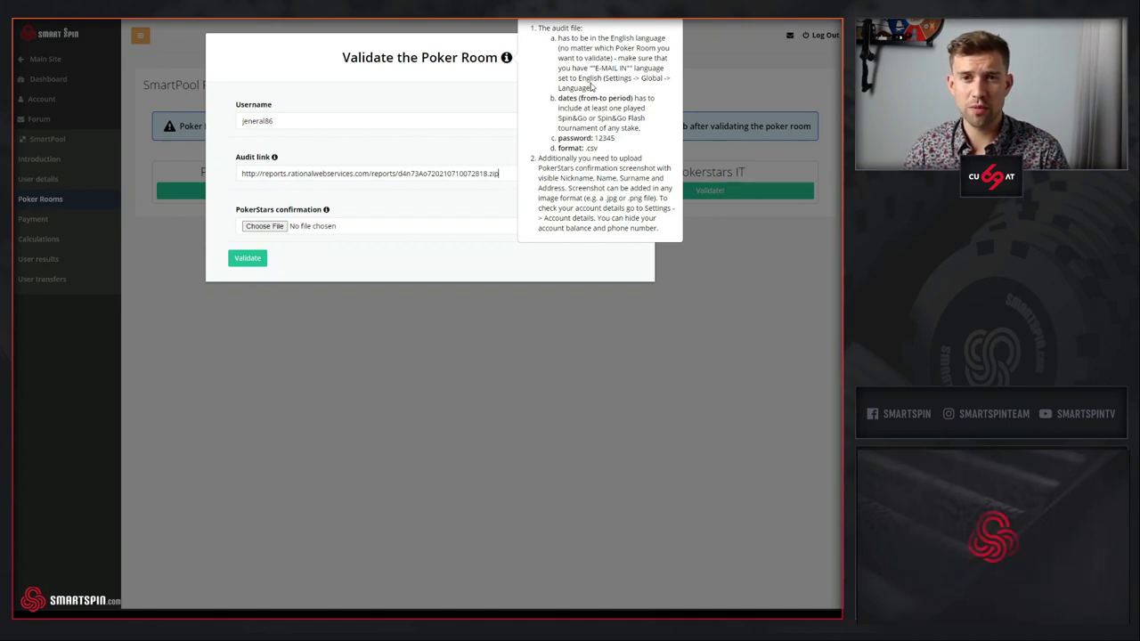
pyautogui.moveTo(559, 38); pyautogui.dragTo(594, 138)
pyautogui.click(594, 138)
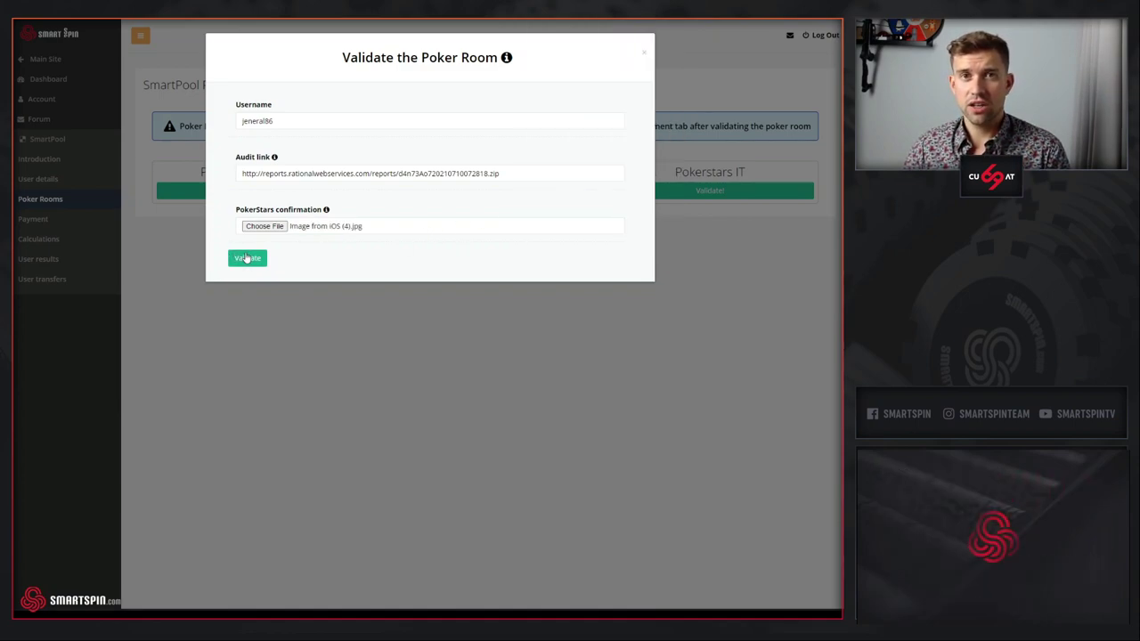
pyautogui.click(247, 257)
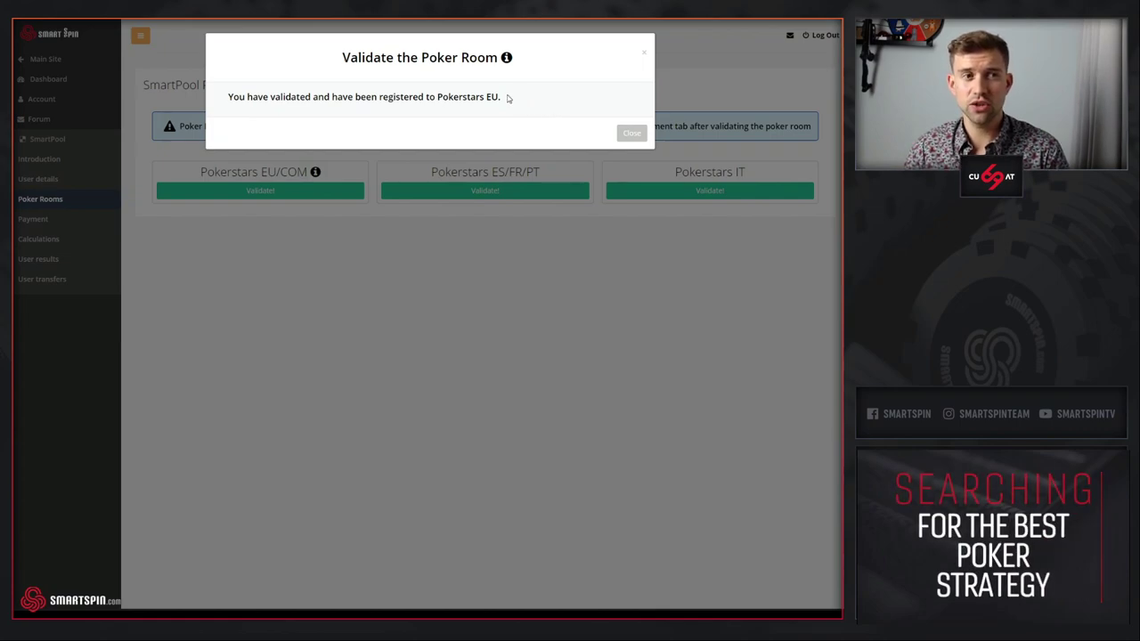
# - Set Pokerstars EU/COM transfer methods to Player to player first, then Skrill in USD
pyautogui.click(286, 309)
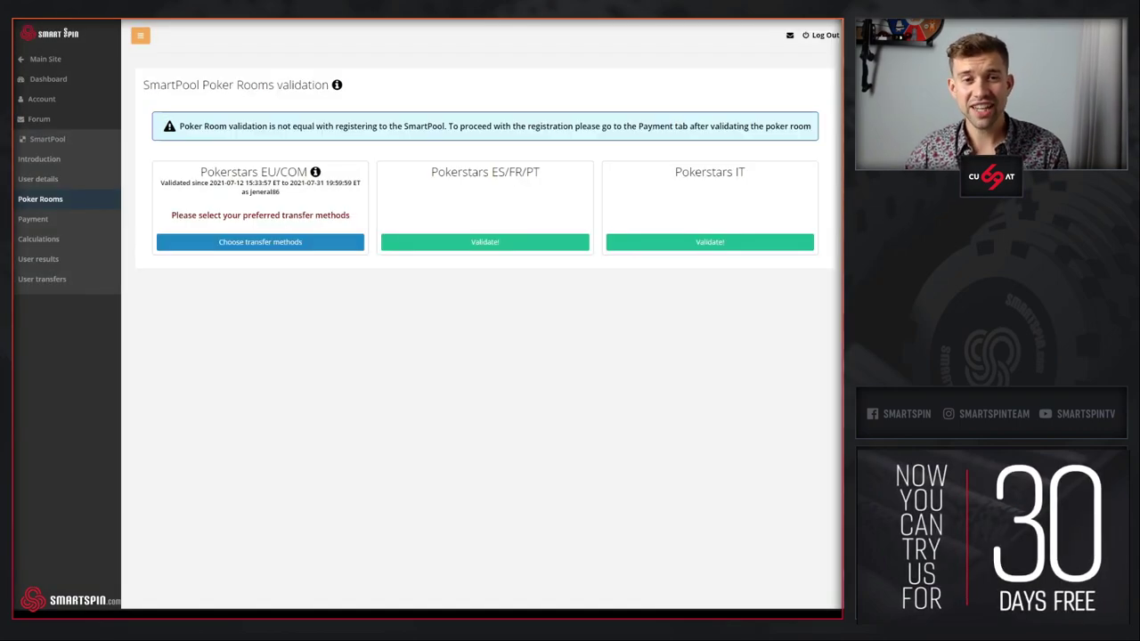
pyautogui.click(264, 243)
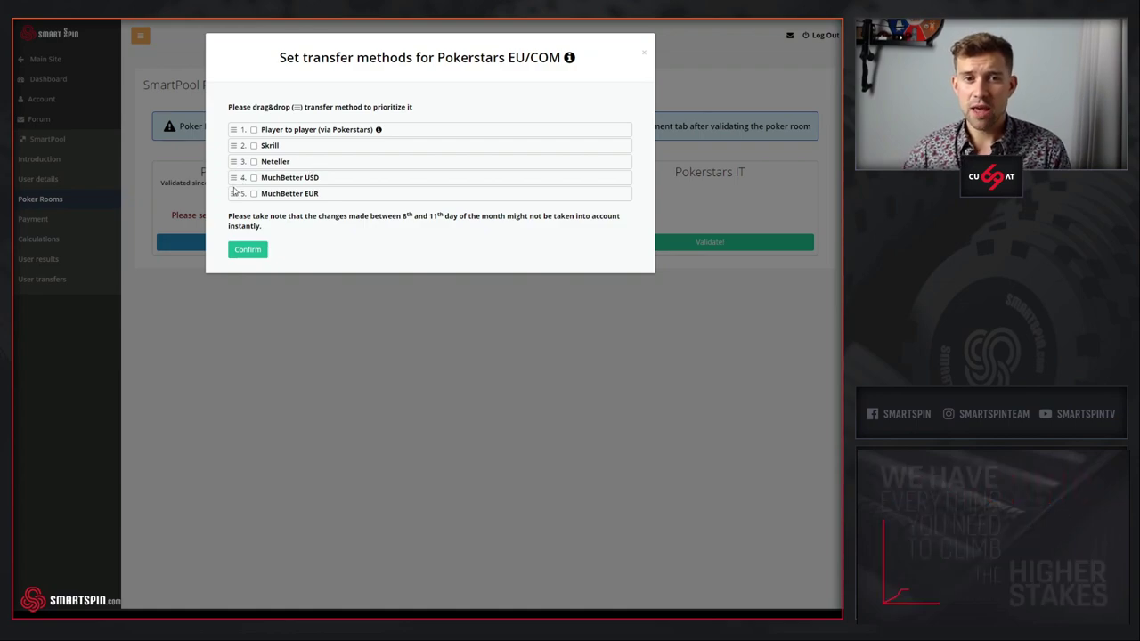
pyautogui.moveTo(233, 193); pyautogui.dragTo(233, 132)
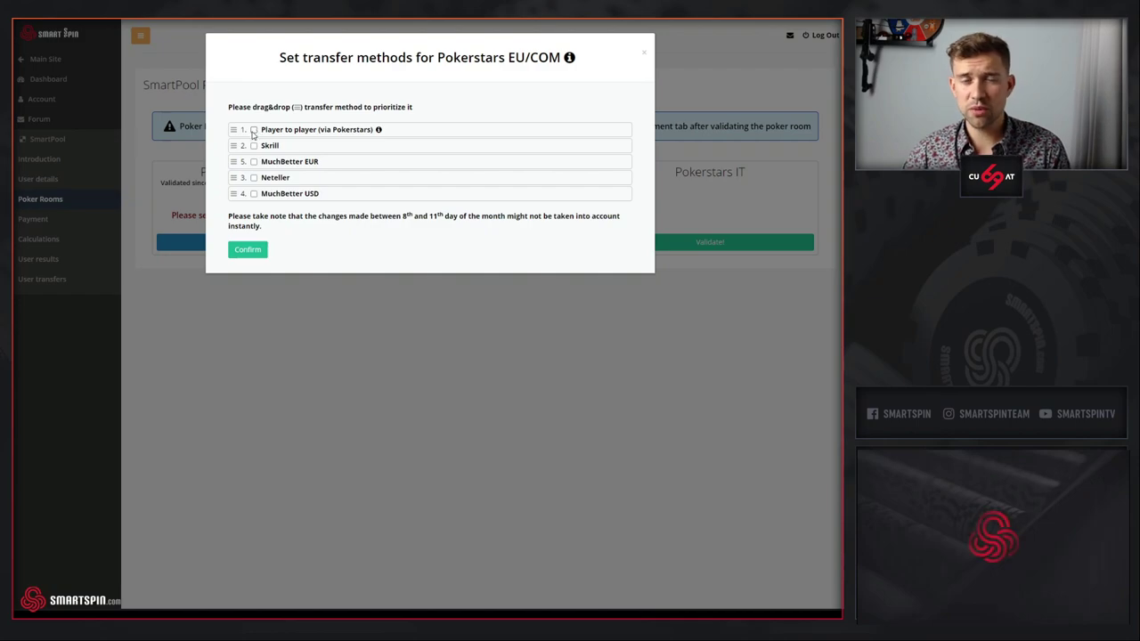
pyautogui.click(254, 146)
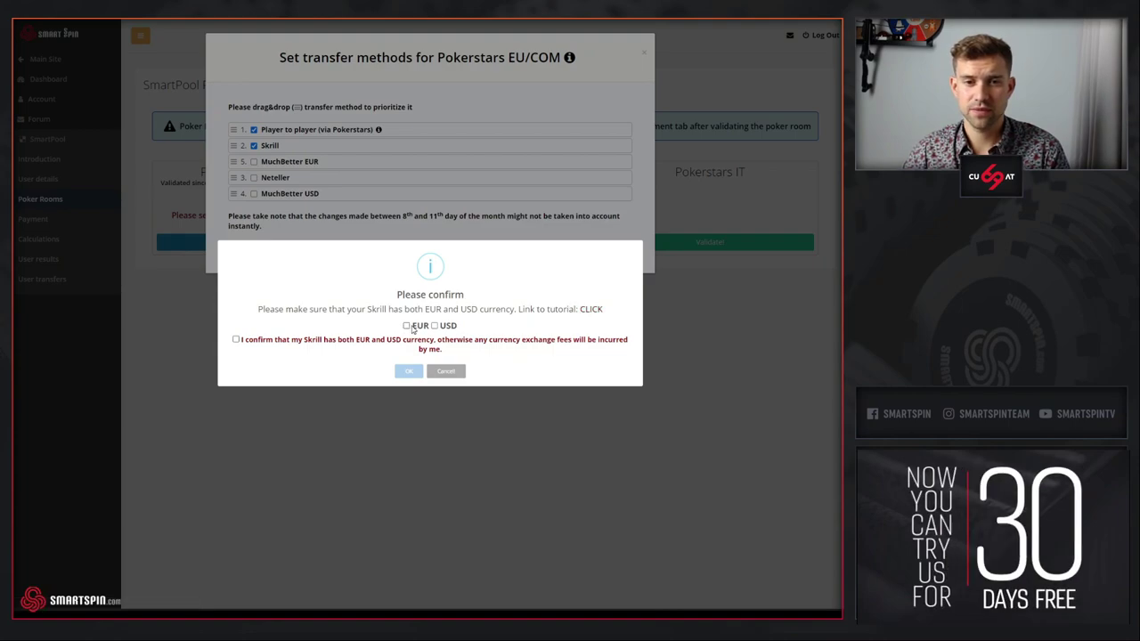
pyautogui.click(435, 326)
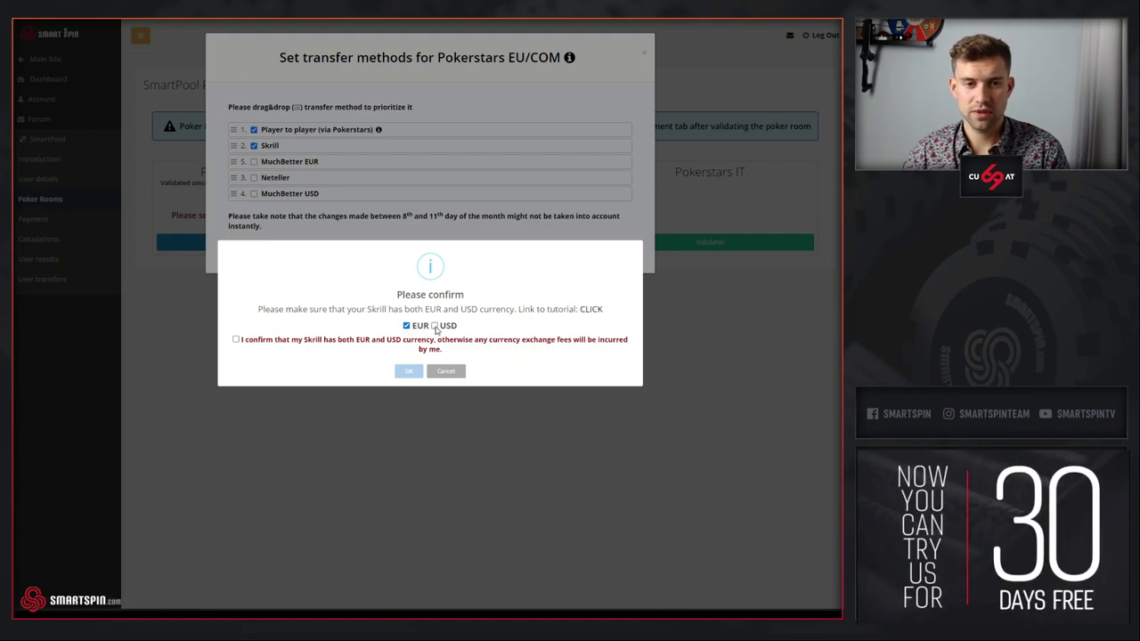
pyautogui.click(235, 339)
pyautogui.click(408, 370)
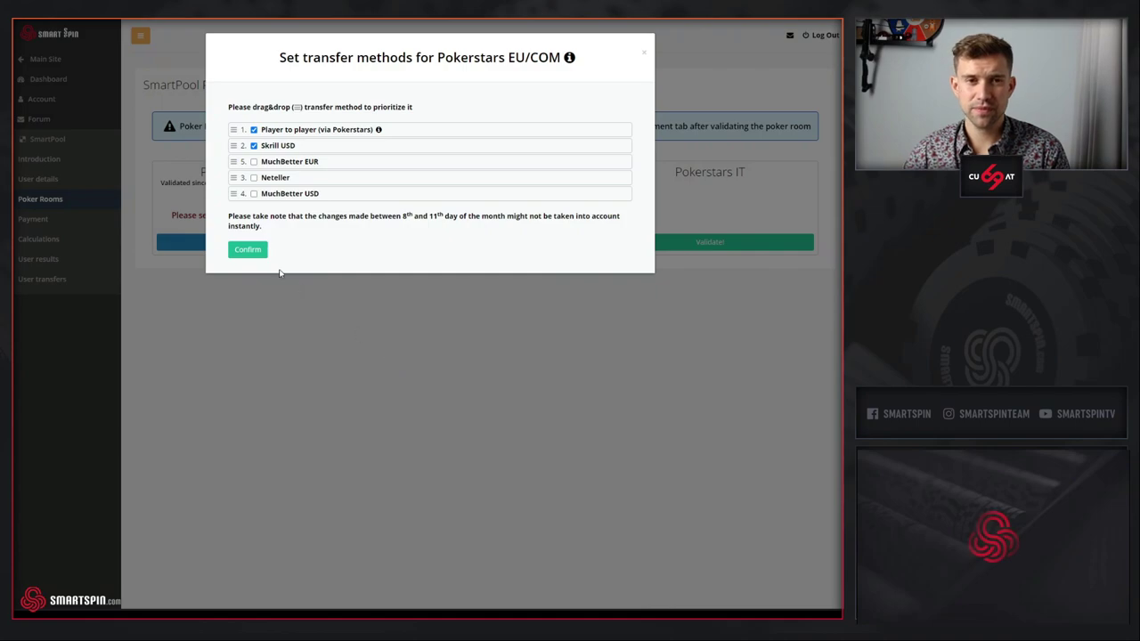
pyautogui.click(250, 252)
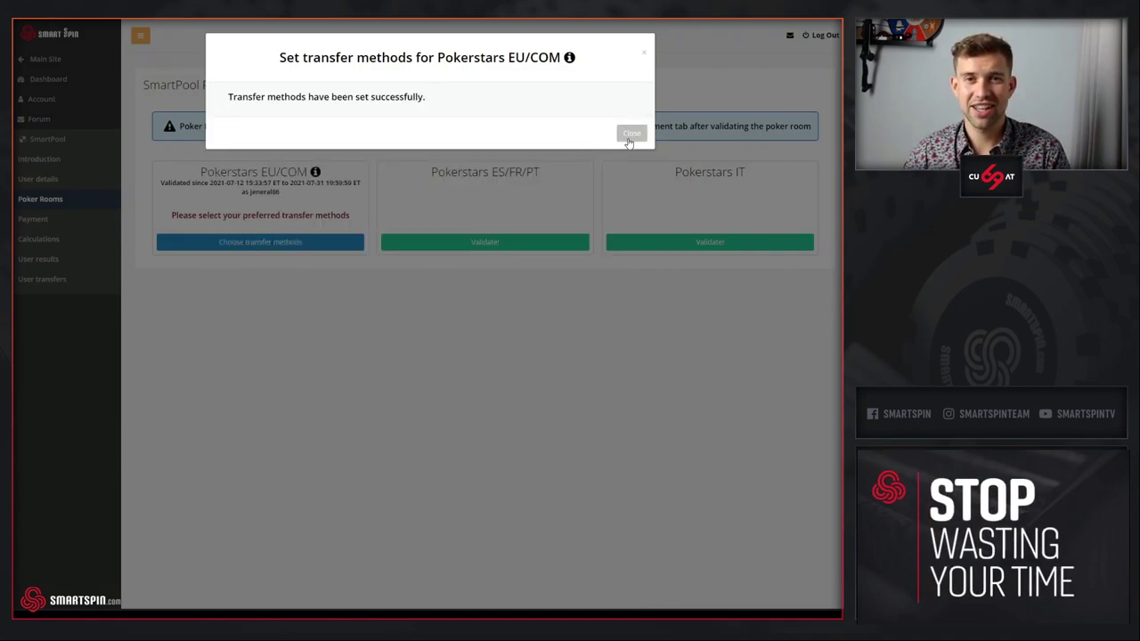
pyautogui.click(628, 133)
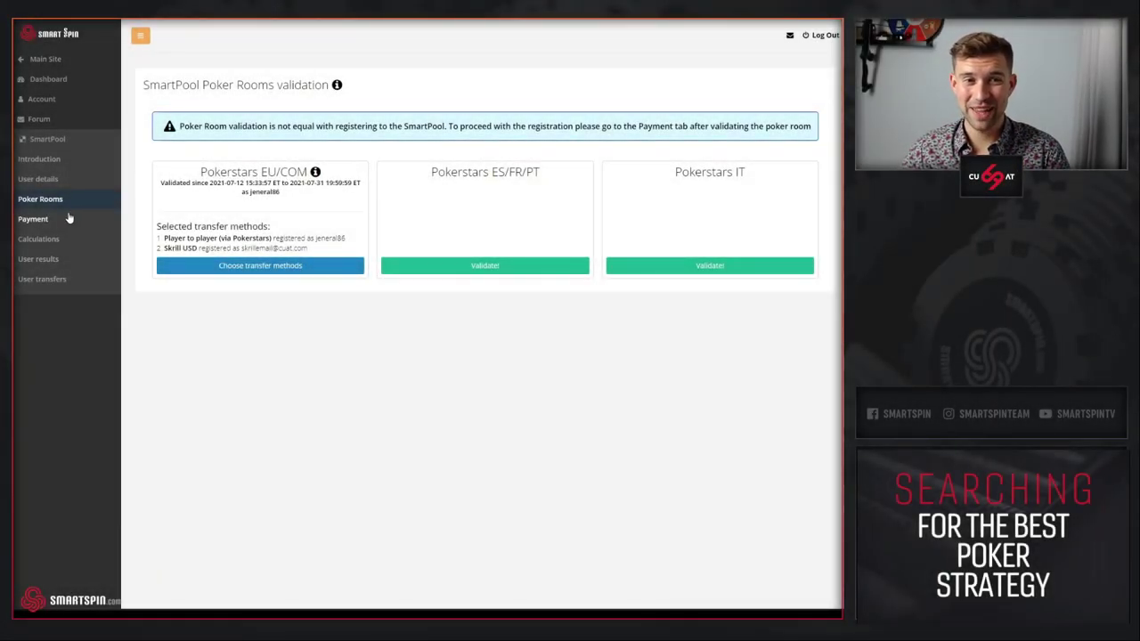
# - On the Payment page, select the 1 month plan and highlight its 2021-08-01 start date
pyautogui.click(65, 219)
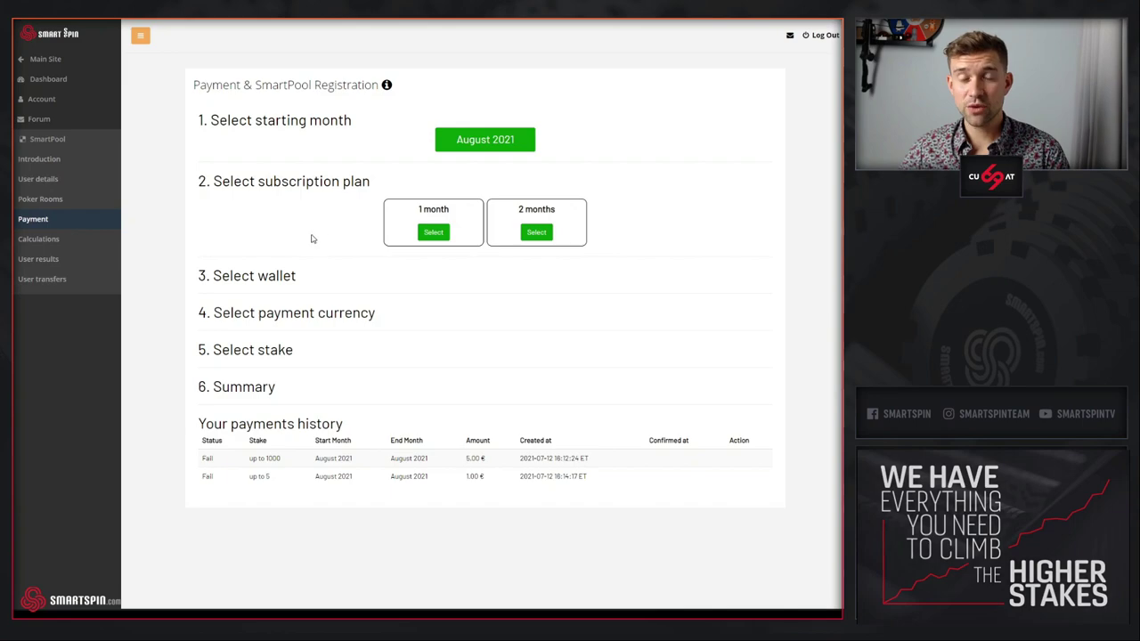
pyautogui.click(432, 233)
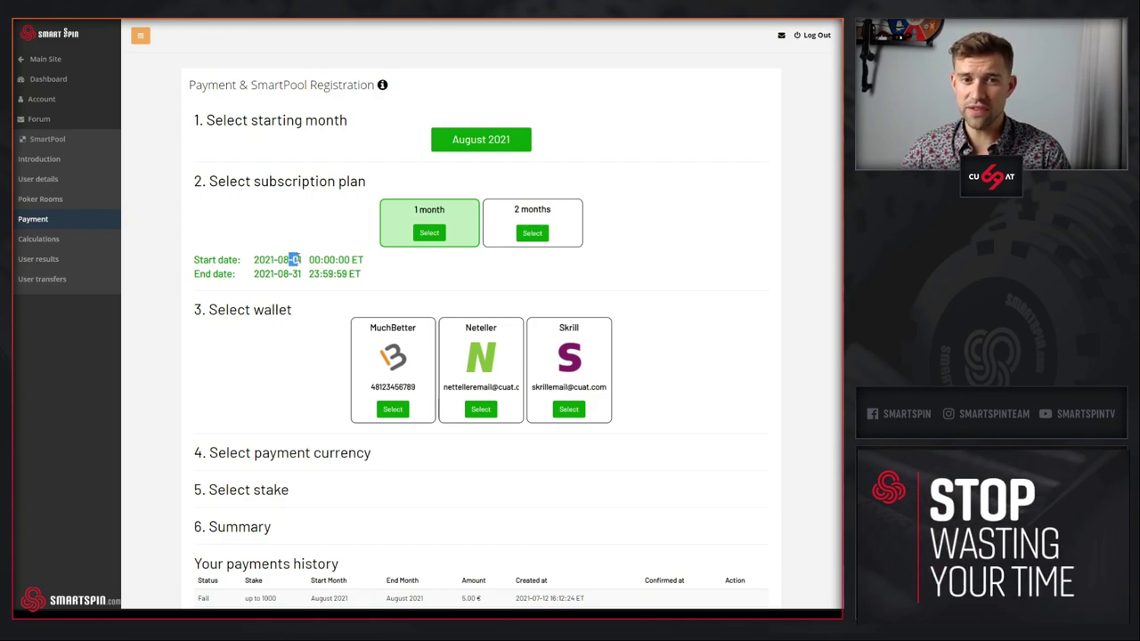
pyautogui.click(297, 256)
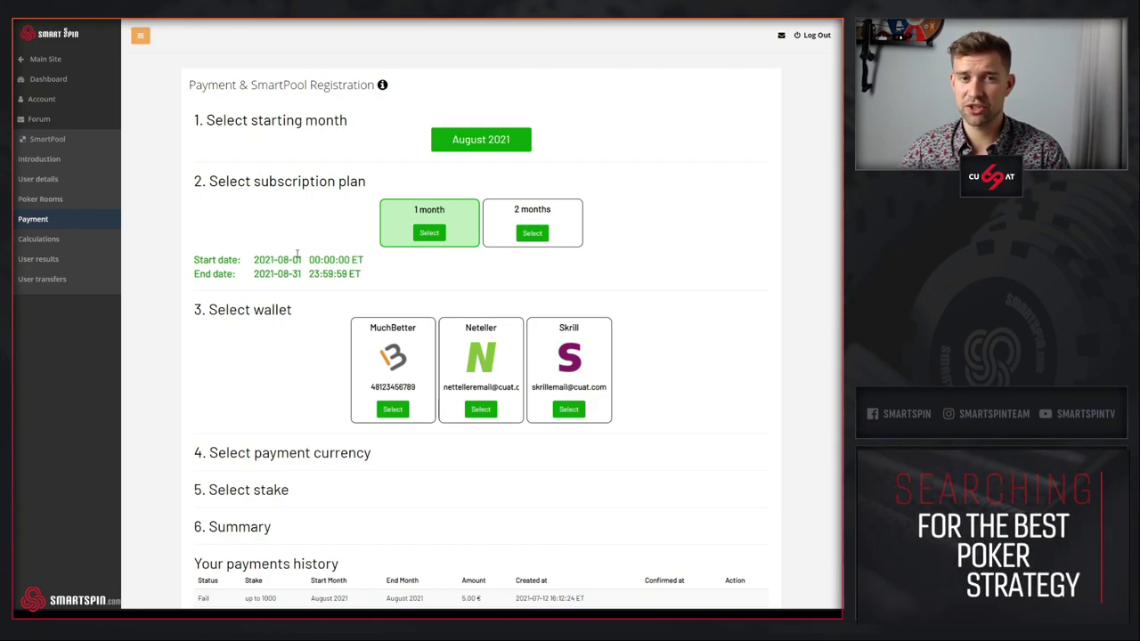
pyautogui.doubleClick(296, 256)
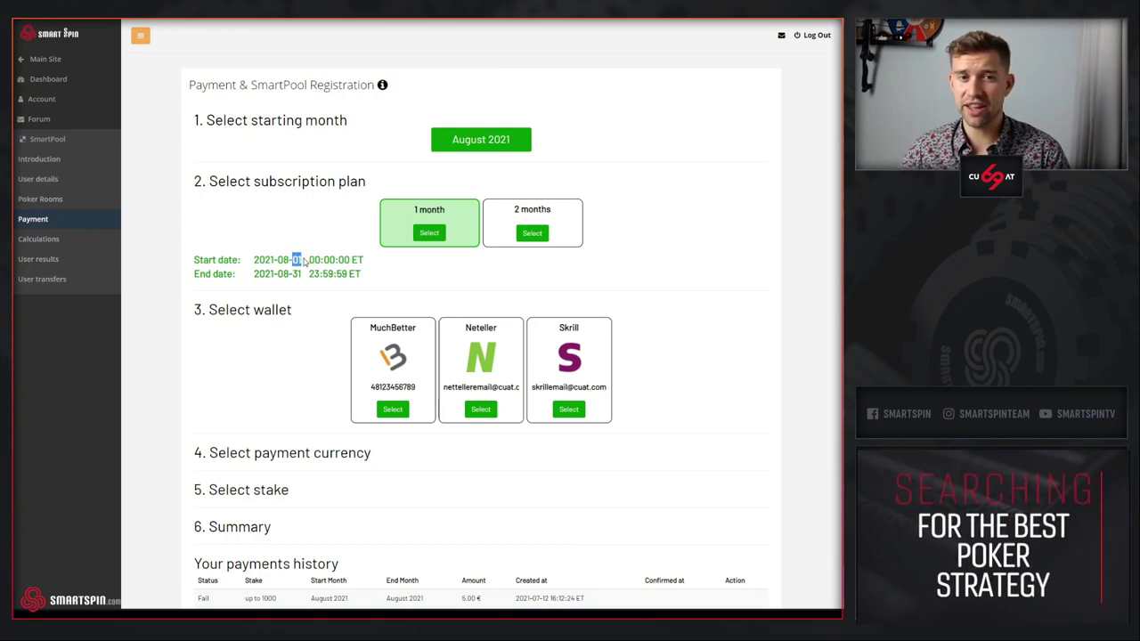
pyautogui.click(284, 304)
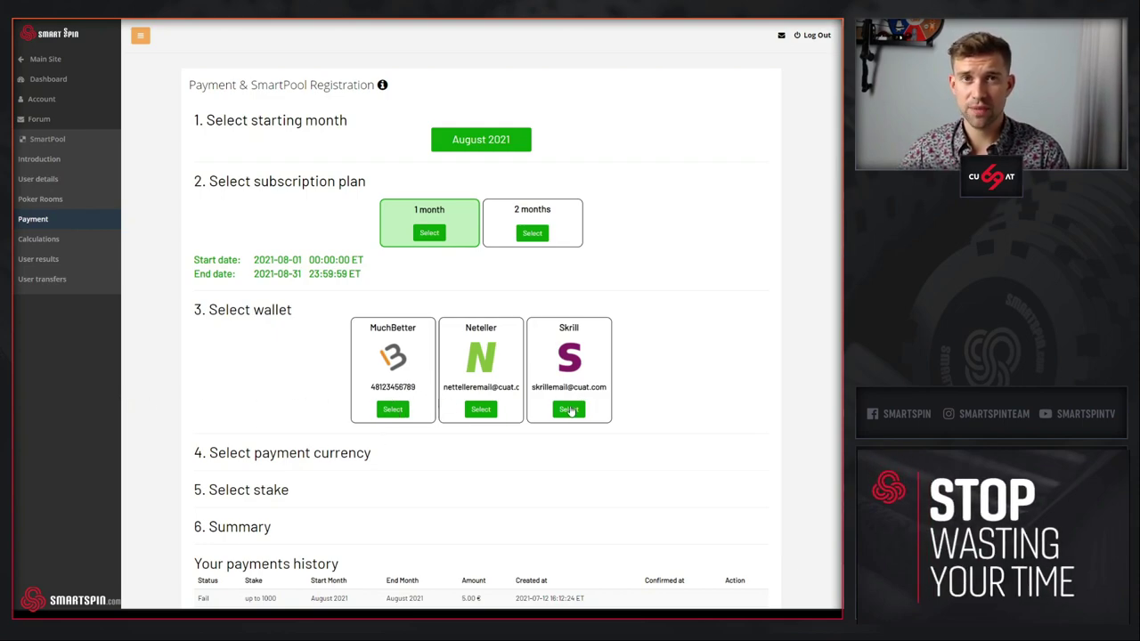
# - Choose Skrill as the paying wallet, after trying Neteller and MuchBetter, and pay in euros
pyautogui.scroll(-1, 568, 410)
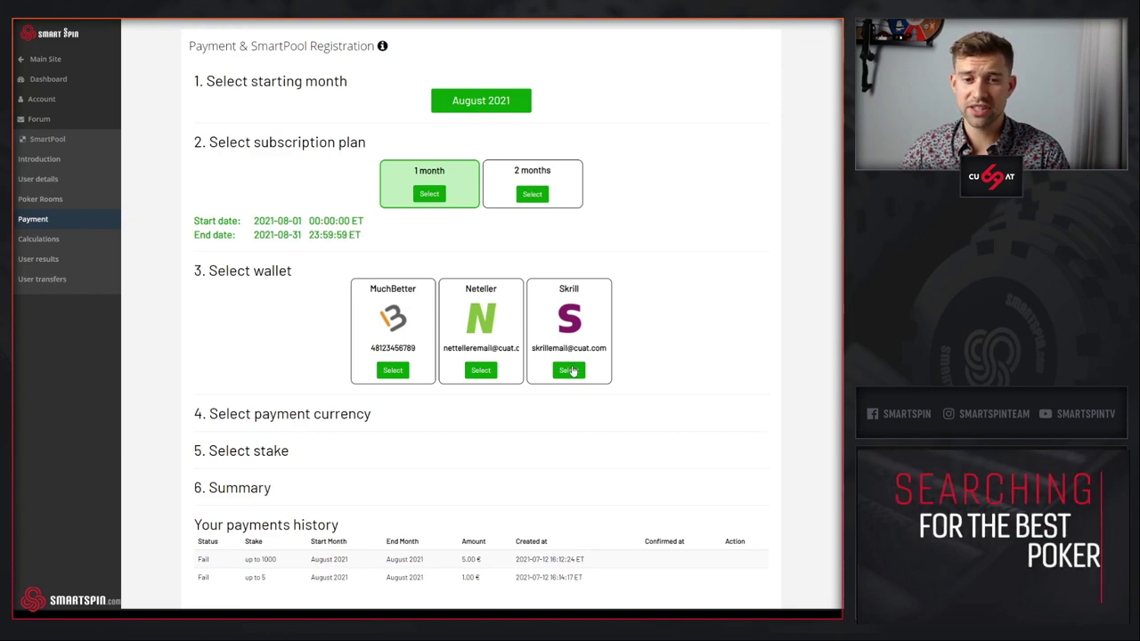
pyautogui.click(568, 371)
pyautogui.click(476, 370)
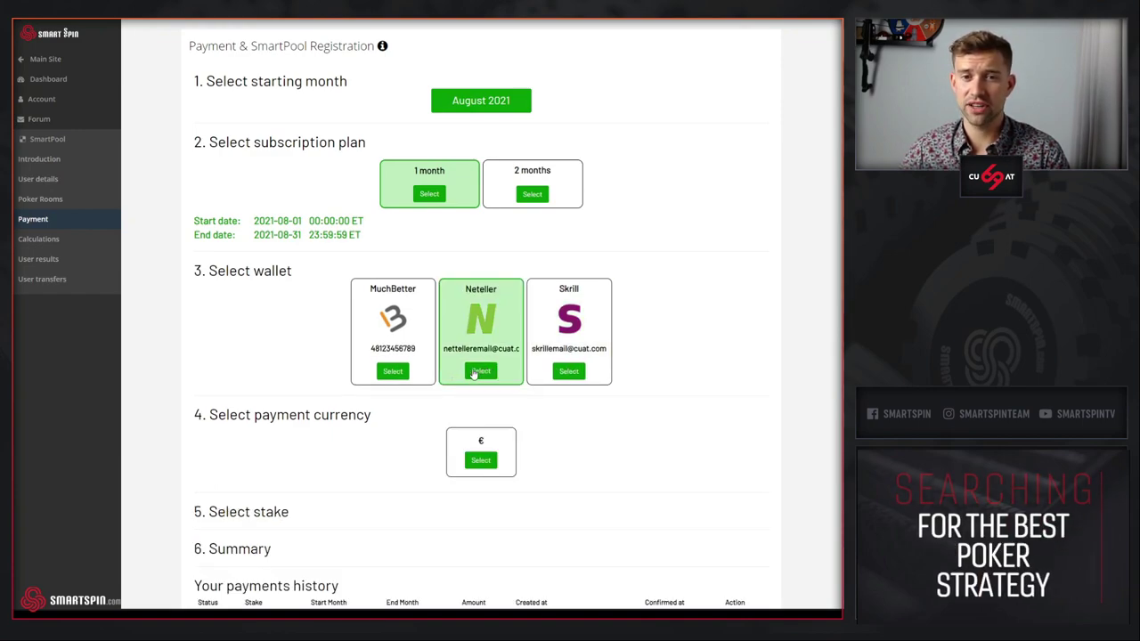
pyautogui.click(400, 373)
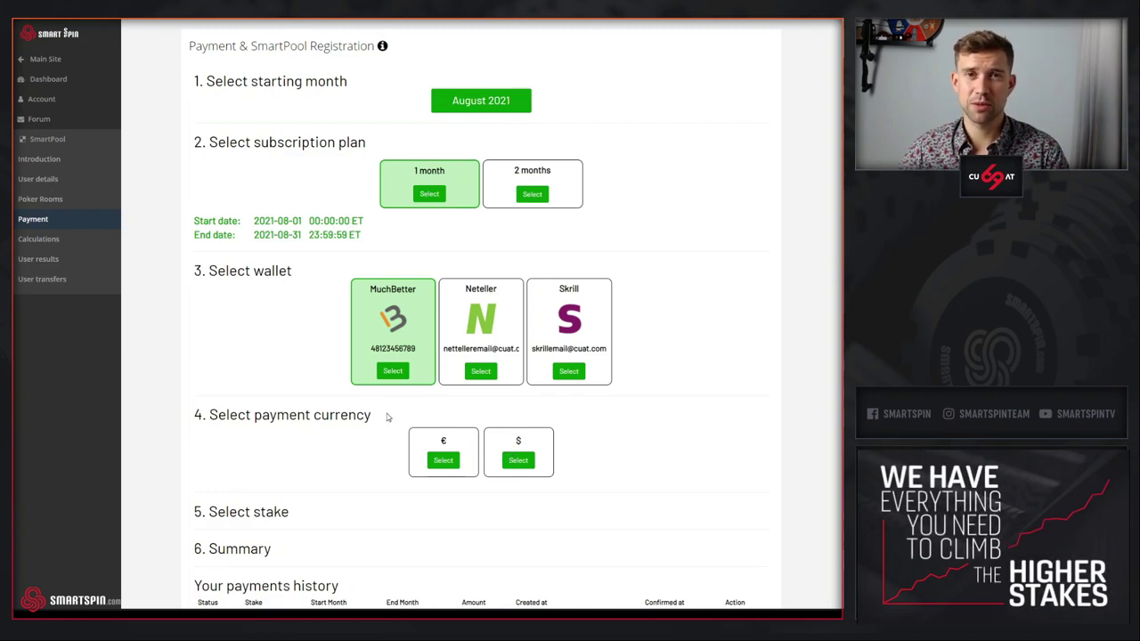
pyautogui.scroll(-1, 633, 362)
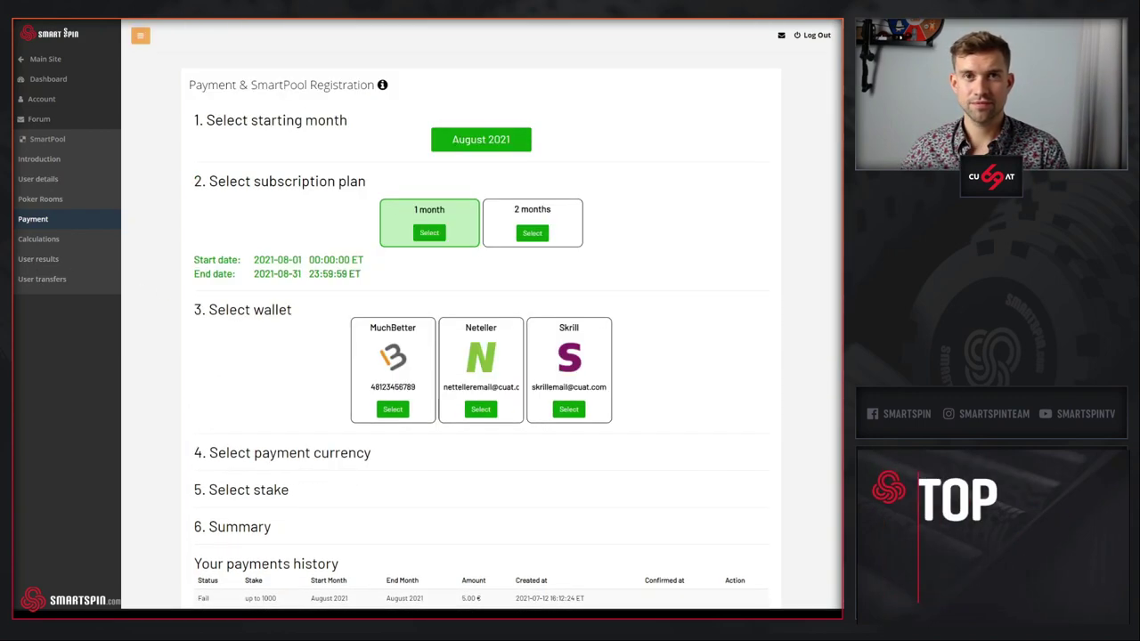
pyautogui.click(560, 411)
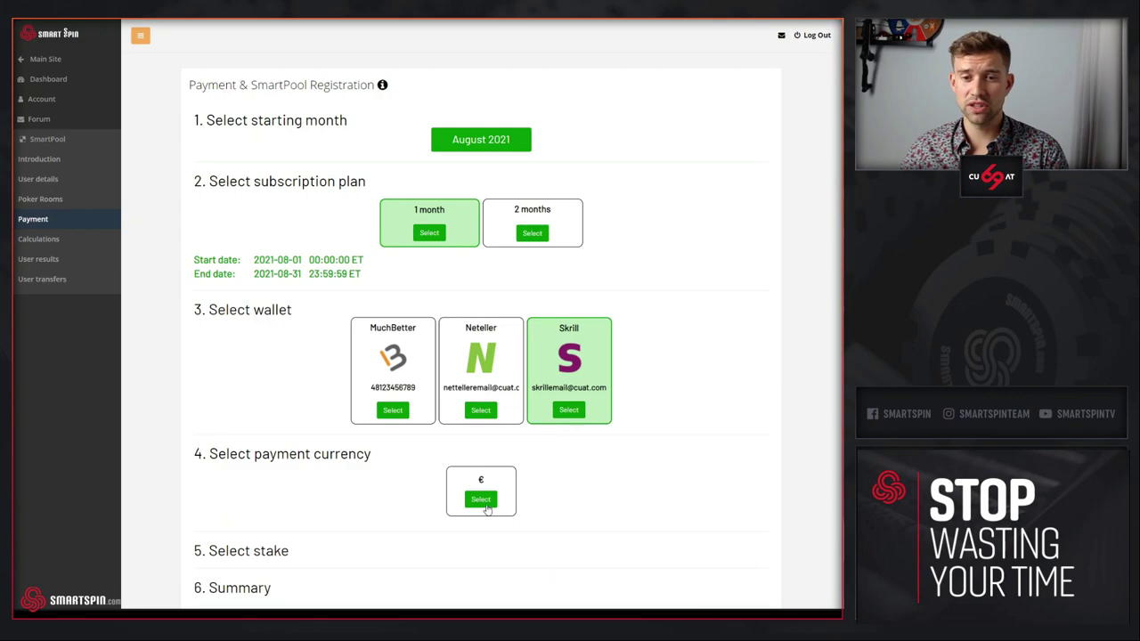
pyautogui.click(481, 500)
# - Pick the 'stake up to 100' tier, giving a 3.00 € summary for August 2021
pyautogui.scroll(-2, 662, 394)
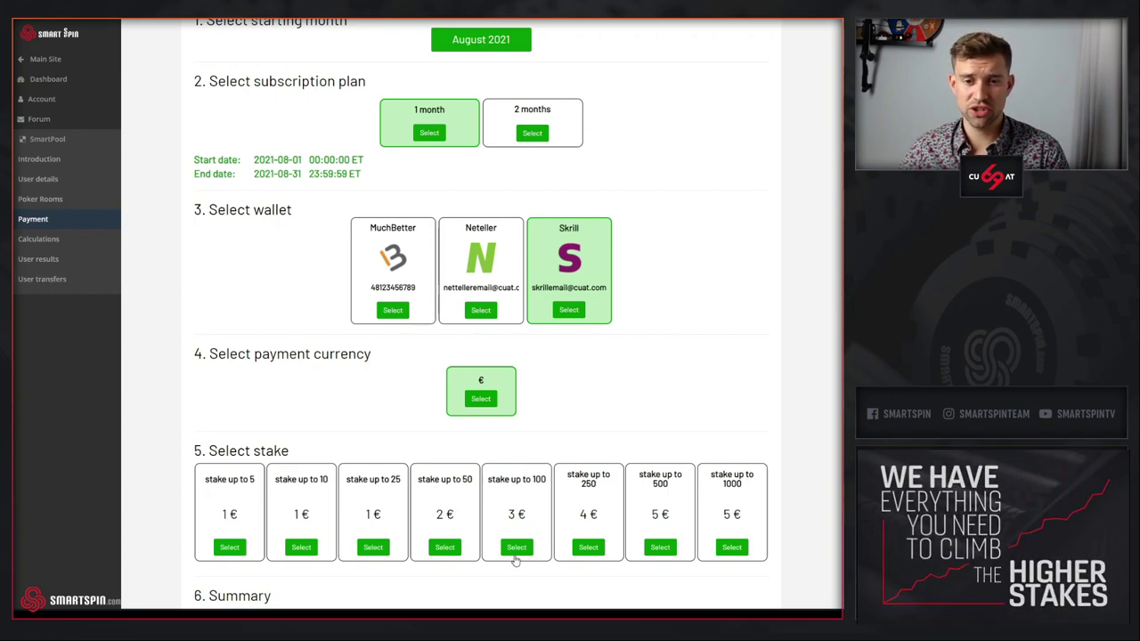
pyautogui.click(516, 546)
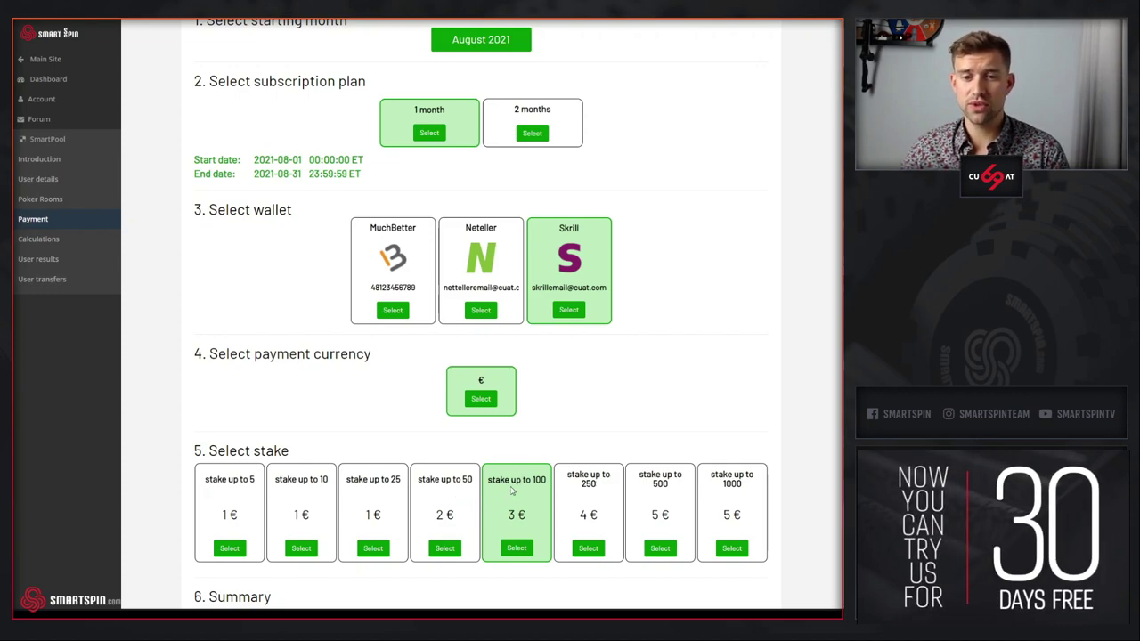
pyautogui.doubleClick(539, 479)
pyautogui.click(545, 482)
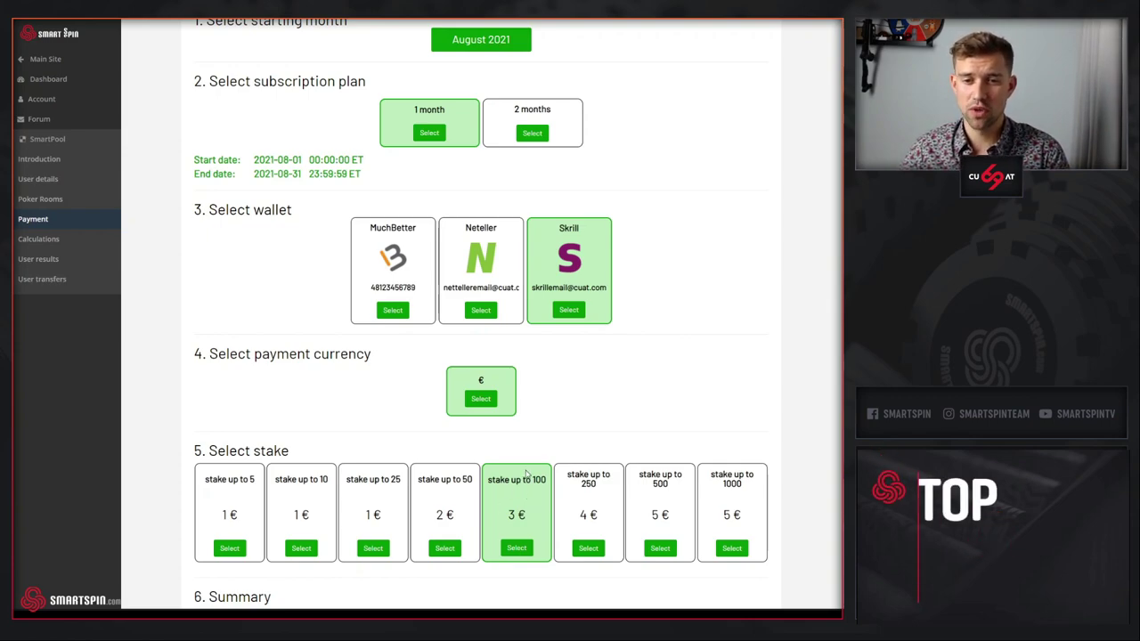
pyautogui.scroll(1, 686, 299)
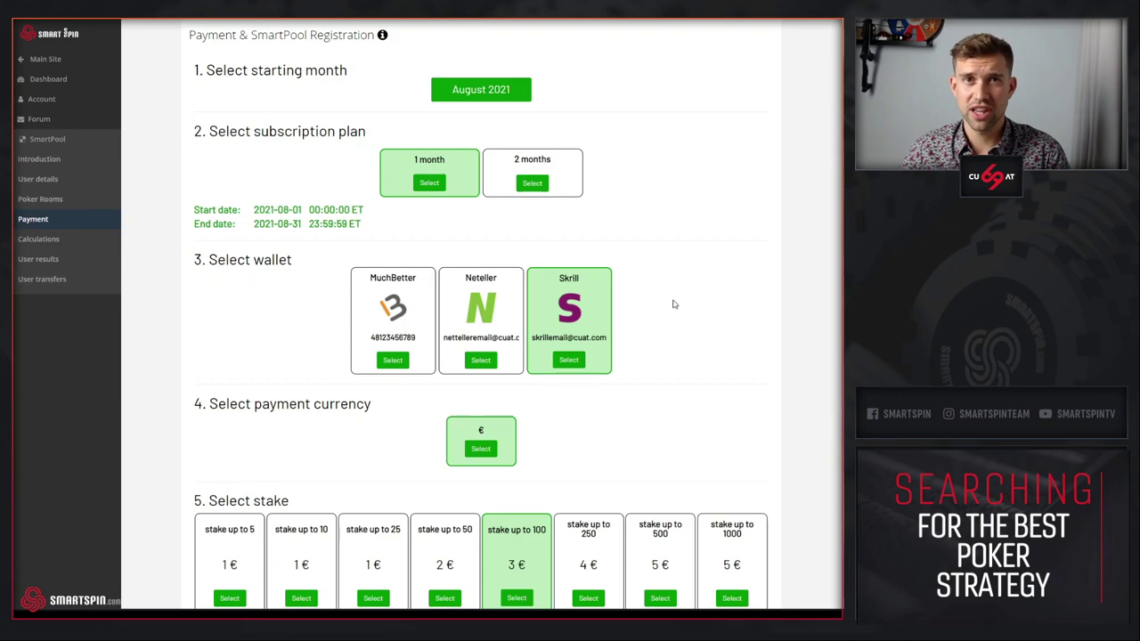
pyautogui.scroll(-3, 673, 339)
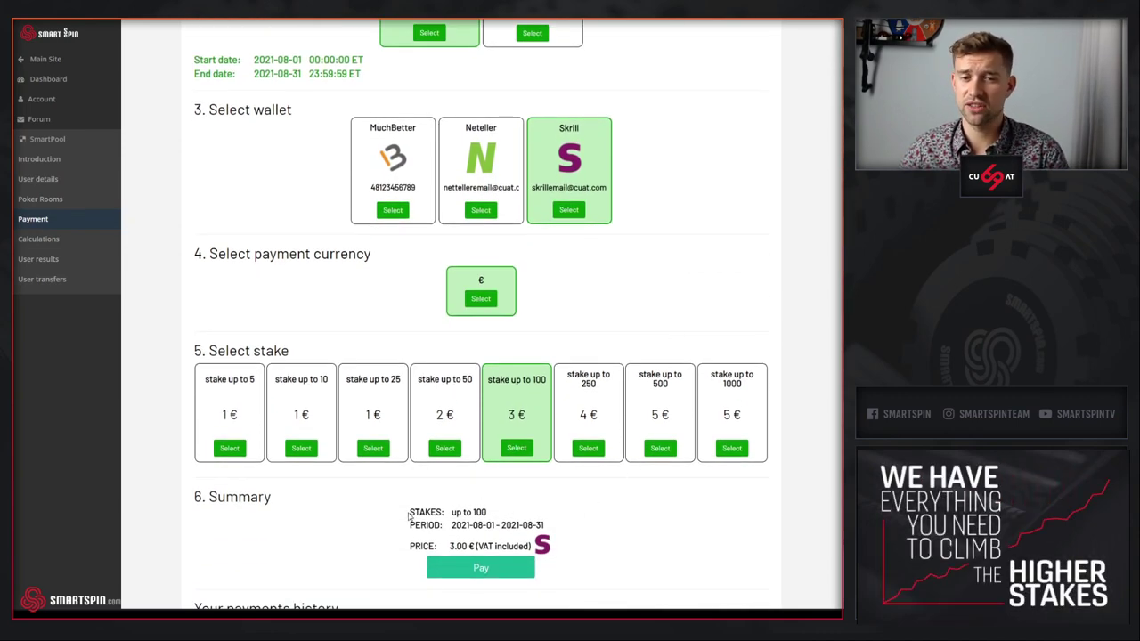
pyautogui.moveTo(410, 514); pyautogui.dragTo(489, 515)
pyautogui.click(436, 525)
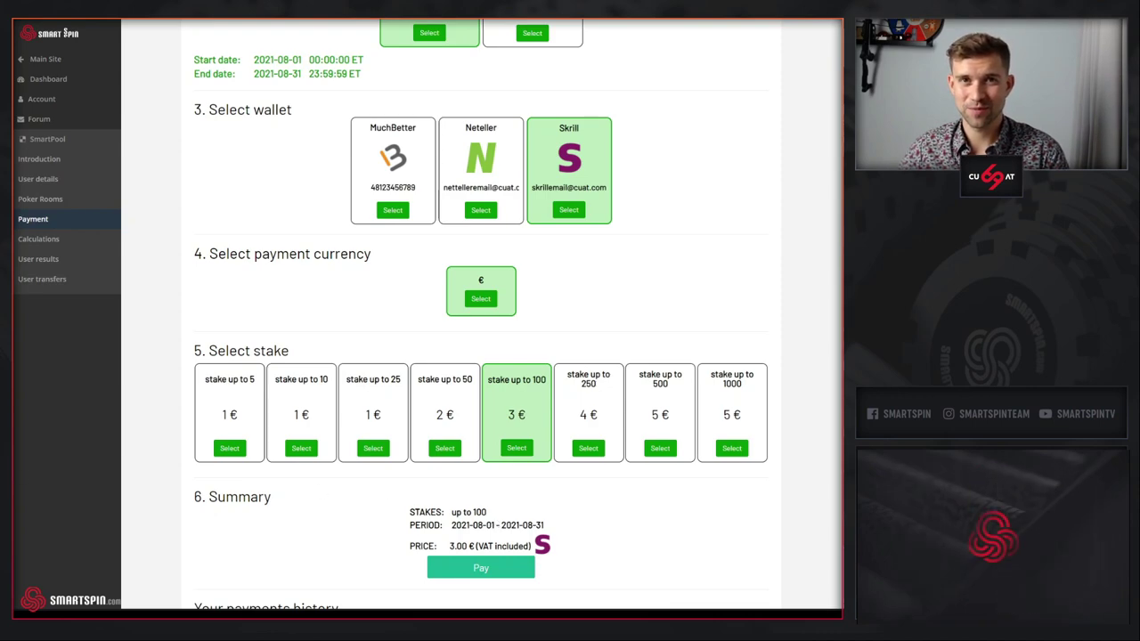
pyautogui.scroll(-1, 577, 253)
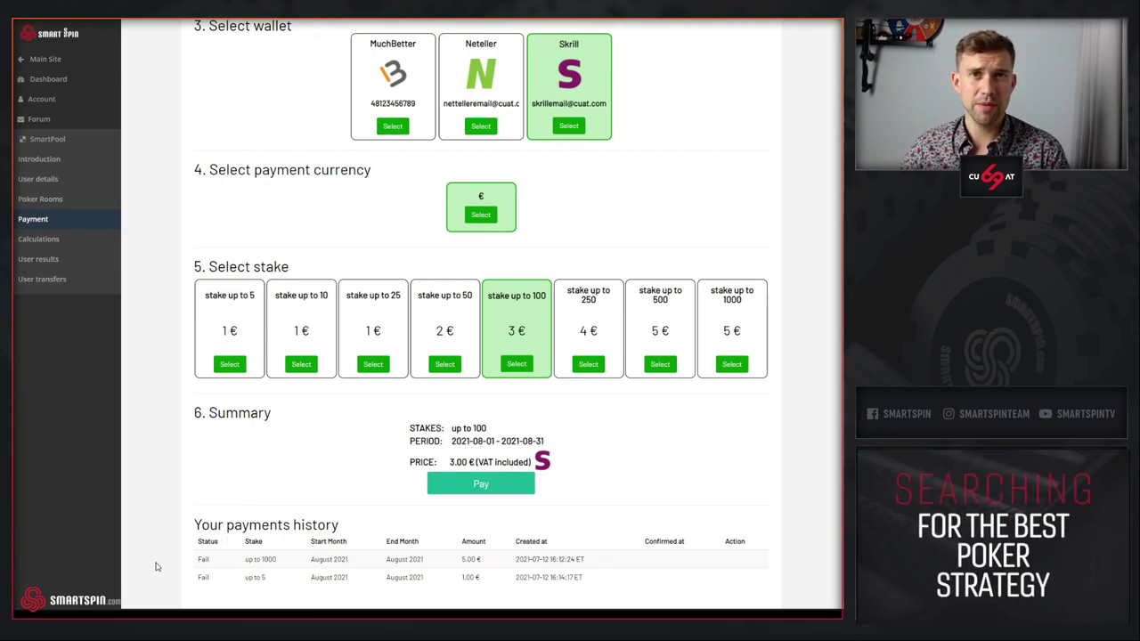
pyautogui.doubleClick(203, 577)
pyautogui.doubleClick(203, 559)
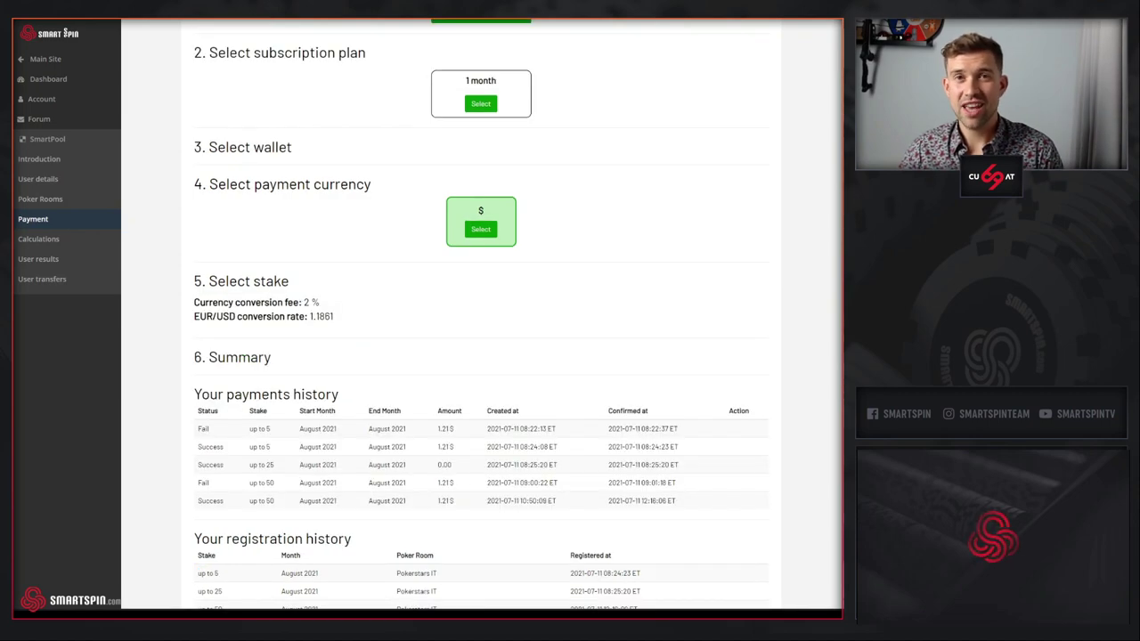
# - Review the payments history's Fail and Success statuses and the registered Pokerstars stakes
pyautogui.scroll(-1, 331, 354)
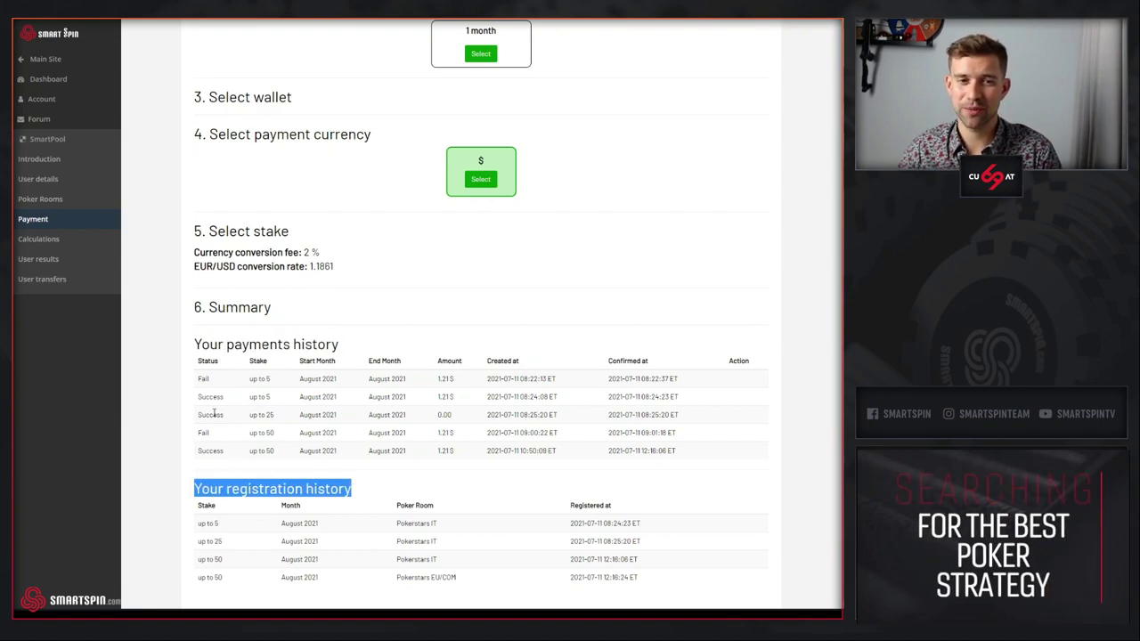
pyautogui.doubleClick(203, 378)
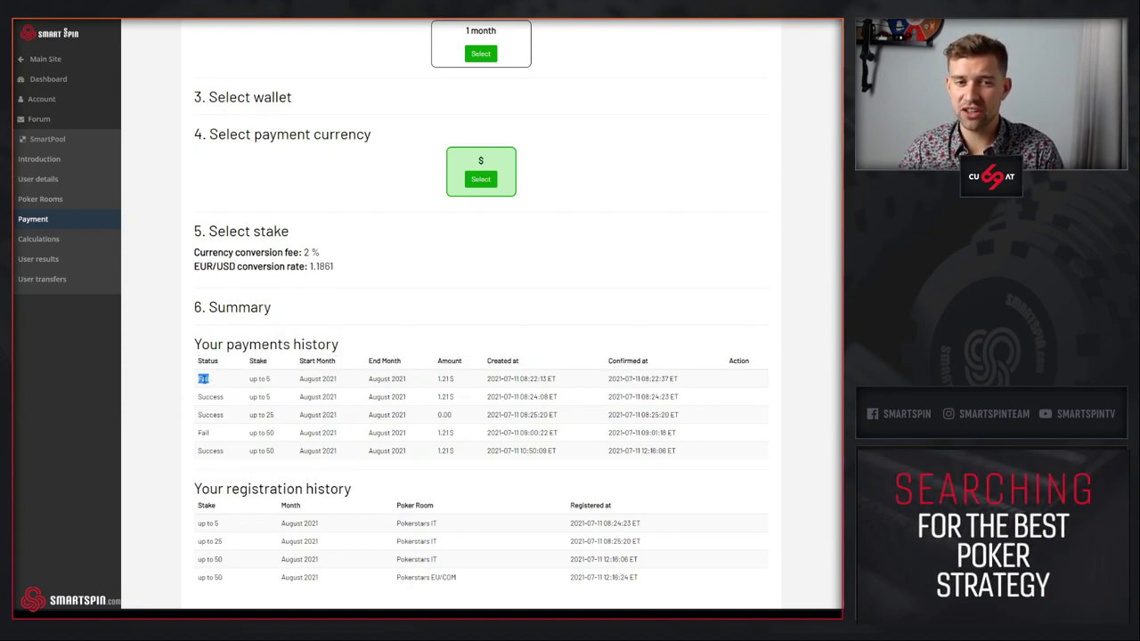
pyautogui.doubleClick(210, 396)
pyautogui.click(181, 453)
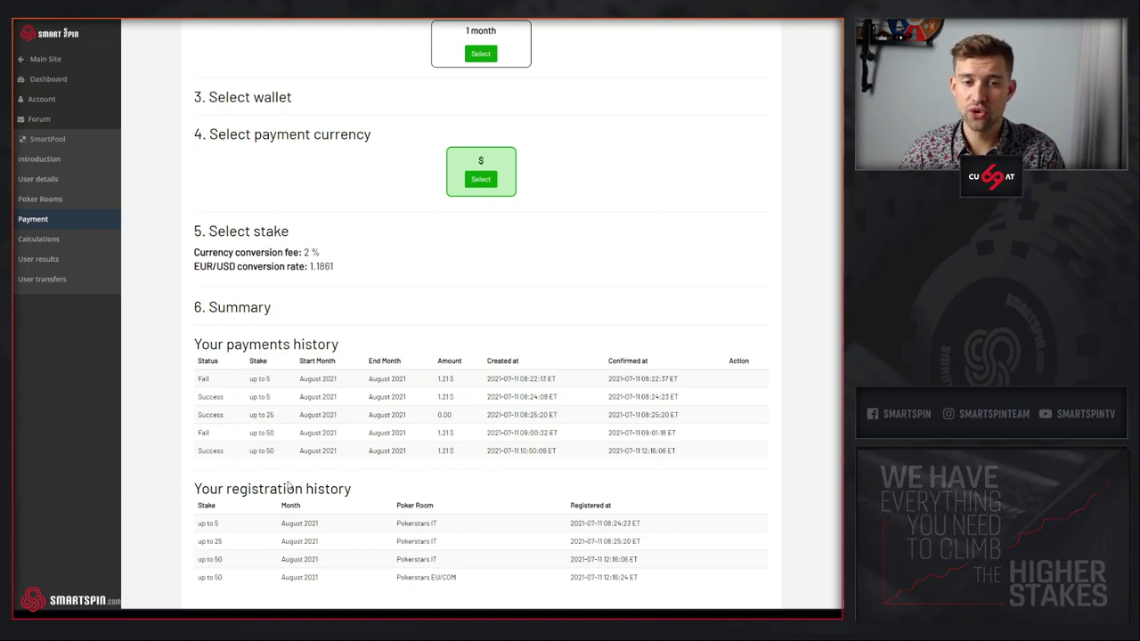
pyautogui.click(187, 528)
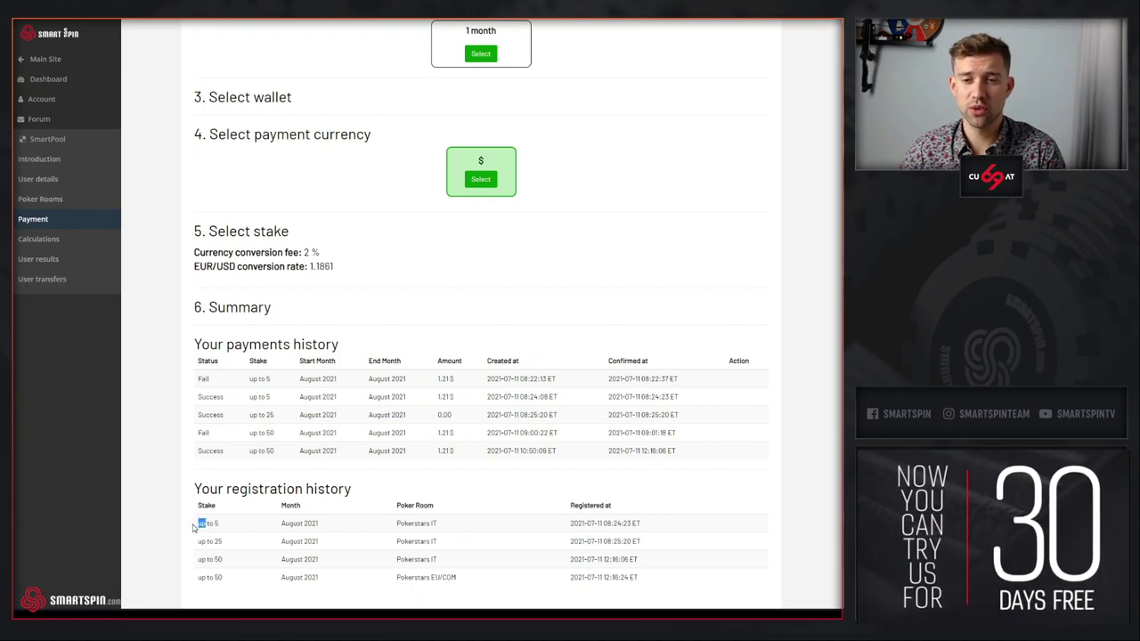